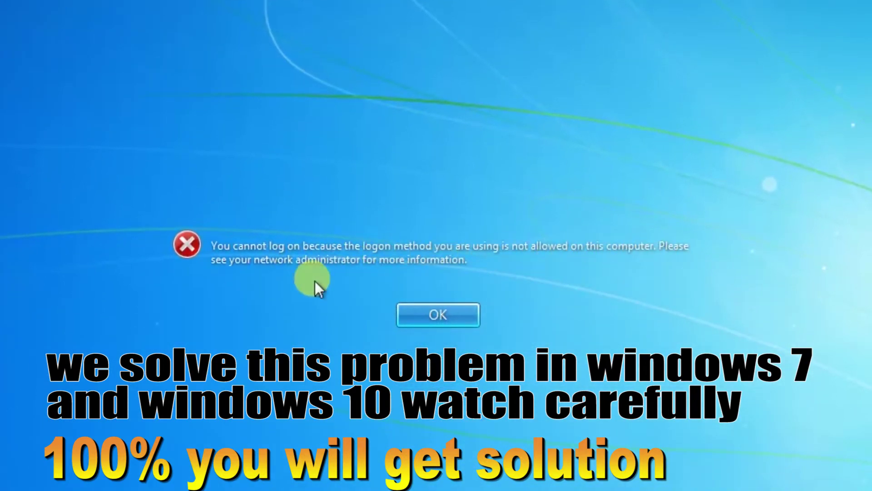
Step: Dismiss the logon error message on the Windows 7 virtual machine and return to its sign-in screen
click(456, 313)
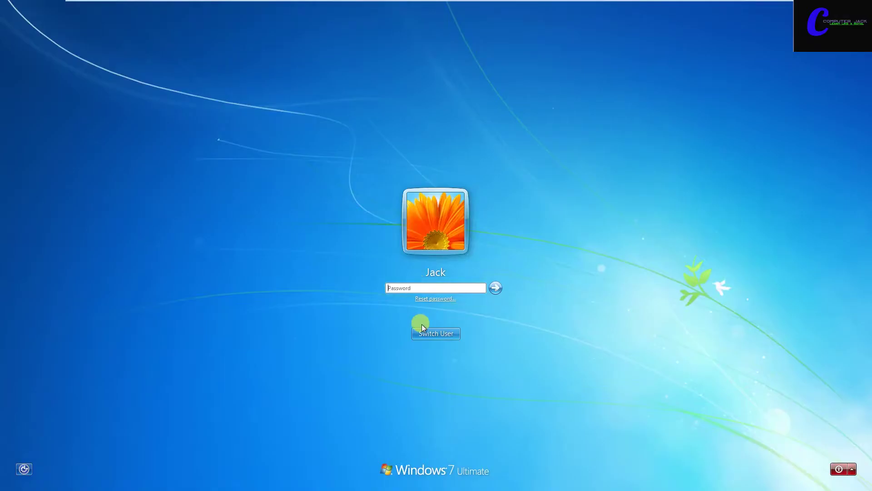
click(427, 334)
click(437, 278)
click(446, 329)
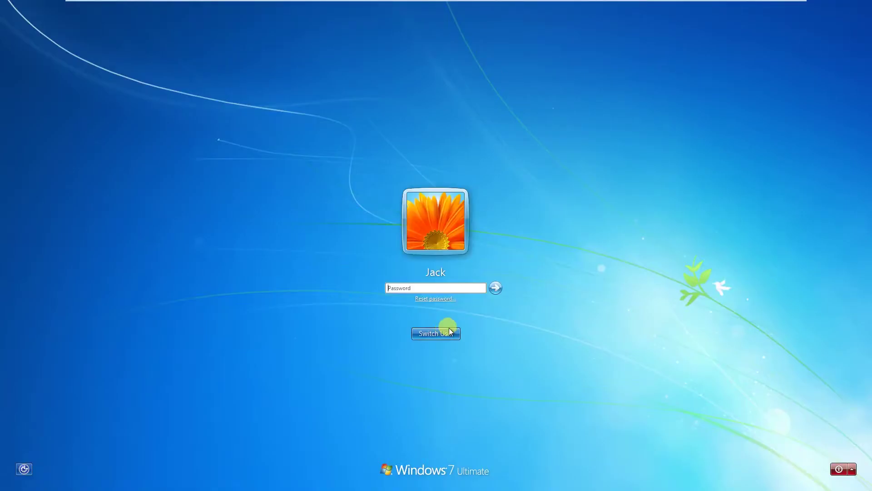
Step: Switch to the RClient-PC1 virtual machine and try to sign in to the non-administrator account with its password
mouse_move(553, 3)
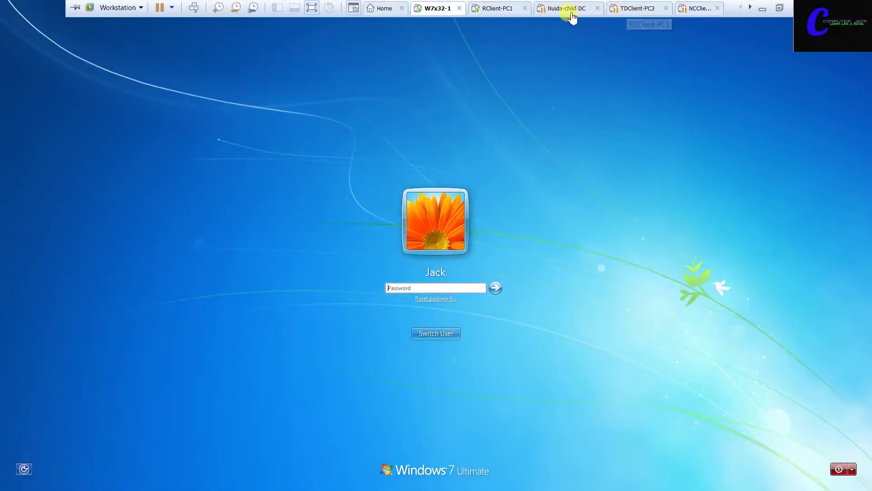
click(543, 13)
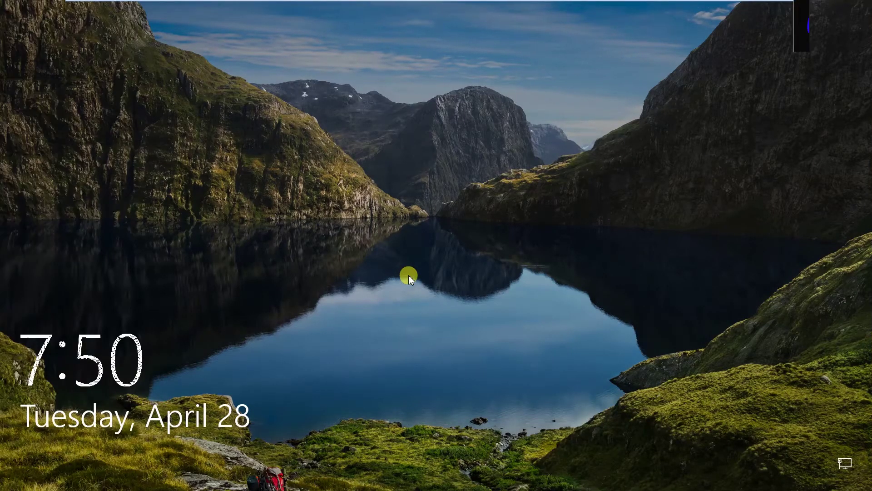
click(408, 277)
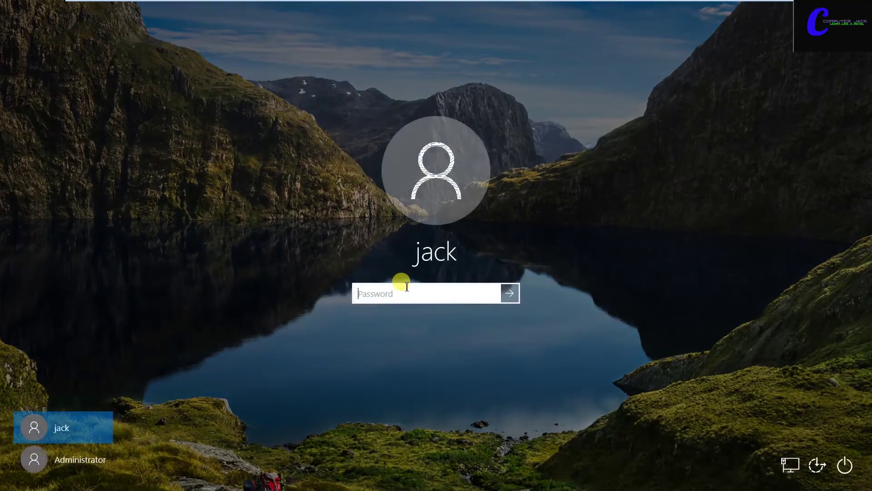
text(•••)
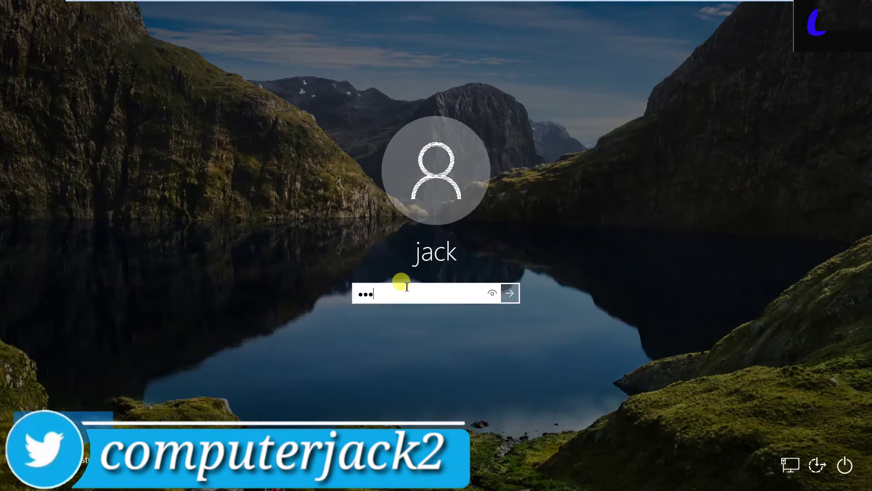
text(•••••)
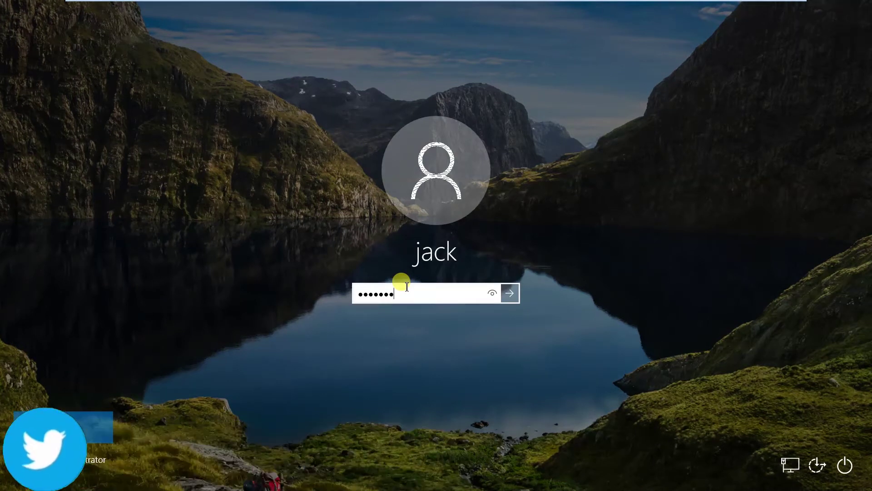
key(Return)
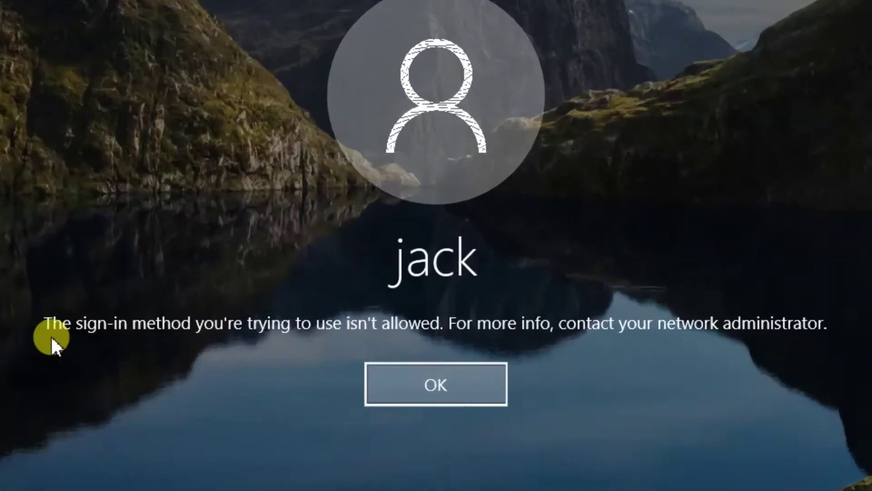
click(468, 386)
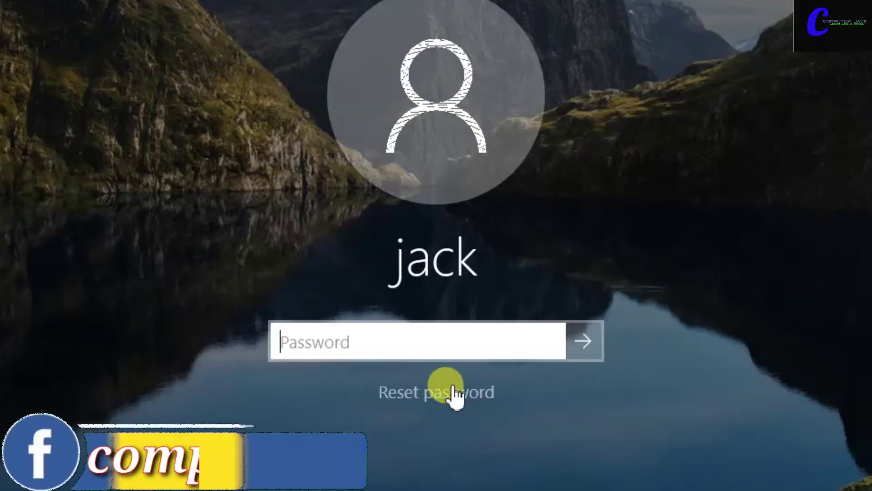
Step: Retry signing in to the same non-administrator account with its password and dismiss the sign-in message
text(•••••)
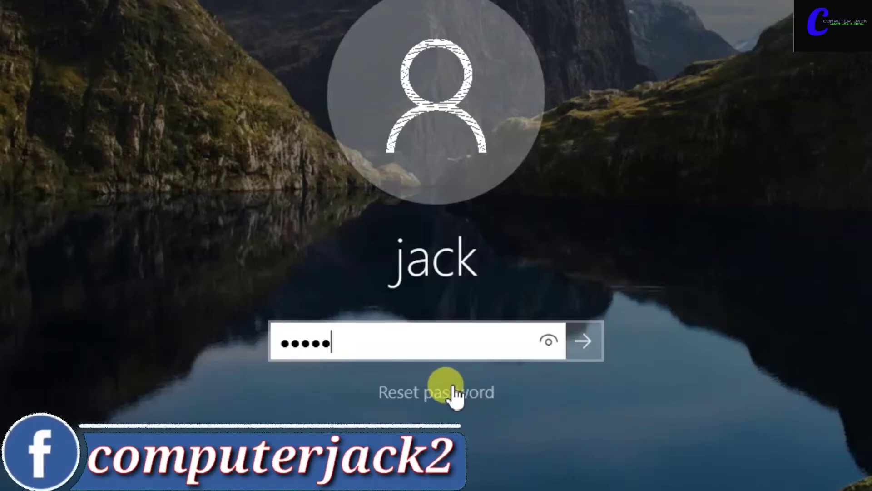
text(••)
key(Return)
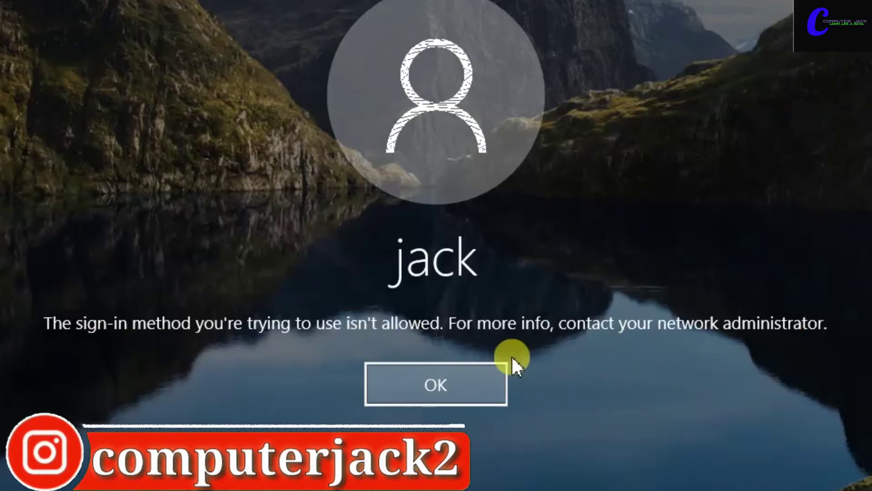
click(466, 390)
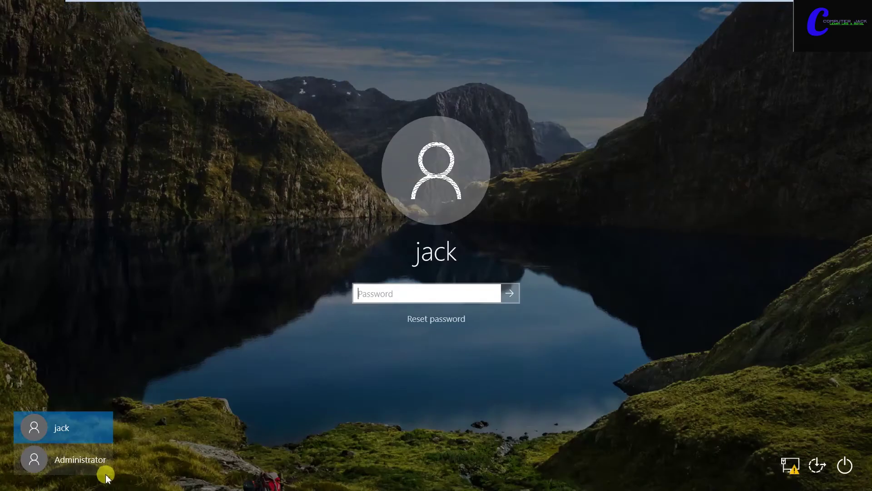
Step: Sign in to the Administrator account by entering its password
click(86, 461)
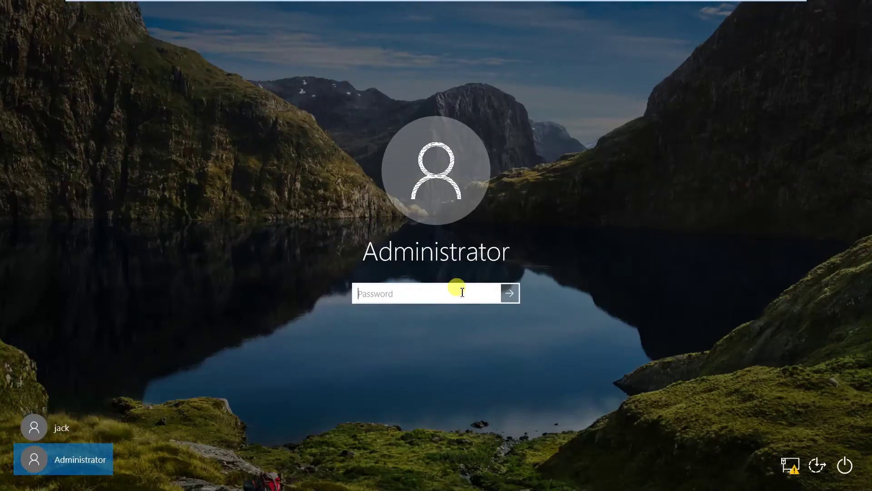
text(••••)
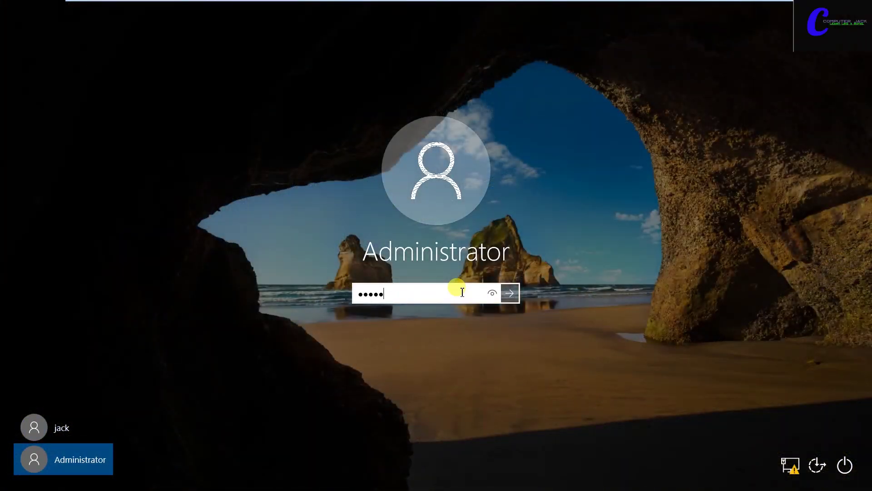
text(•••)
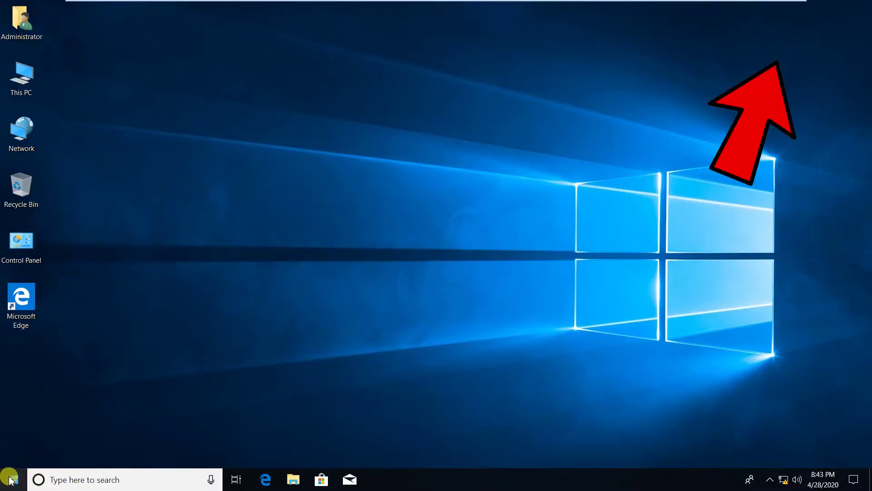
Step: Launch the Local Group Policy Editor by running gpedit.msc from the Run dialog
click(13, 480)
text(run)
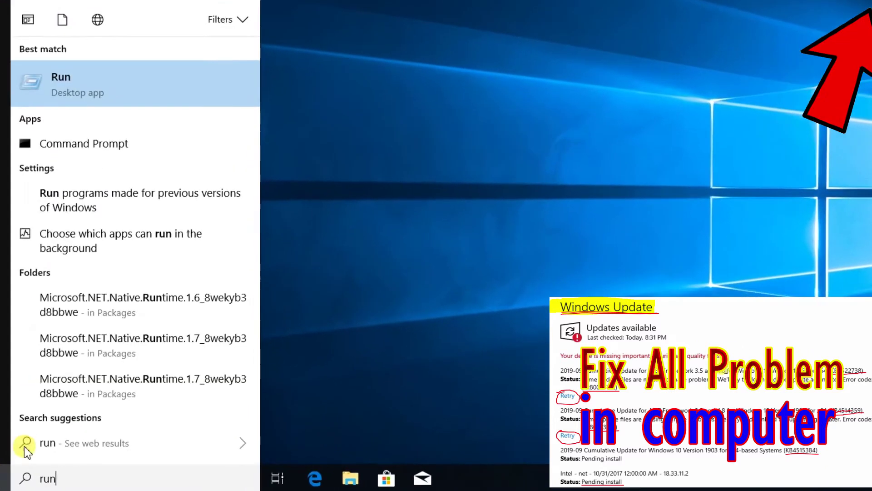
click(113, 82)
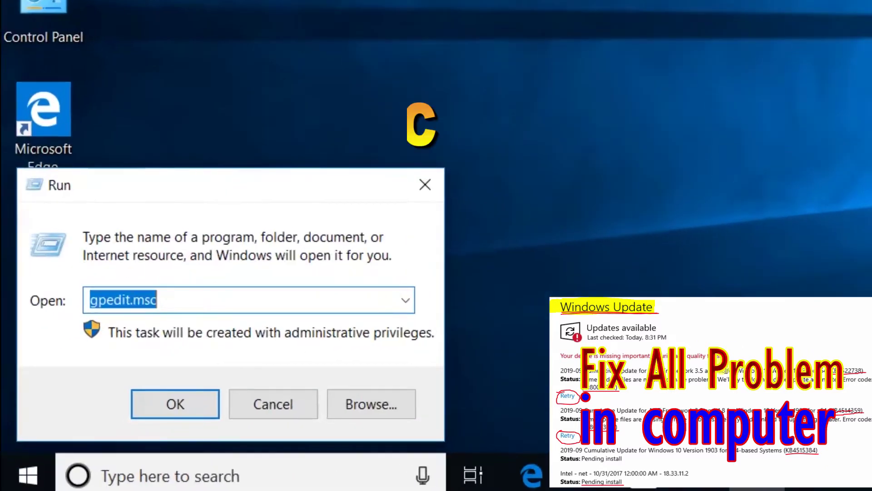
text(gp)
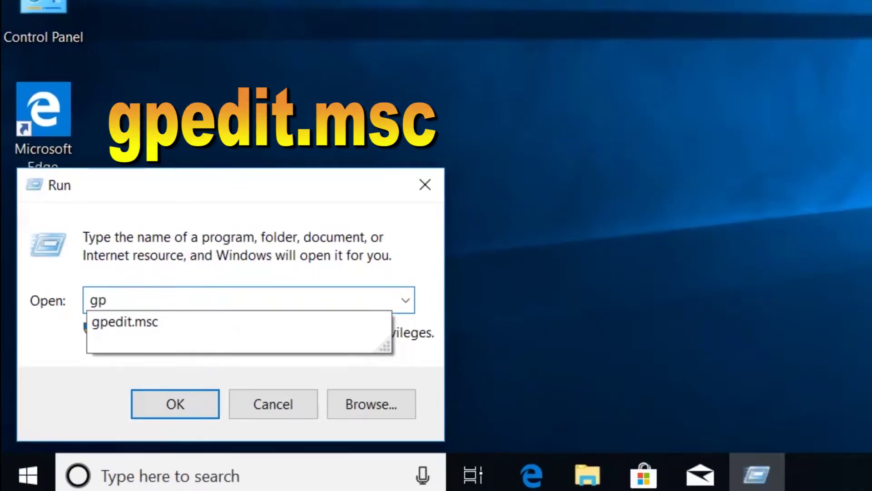
key(Down)
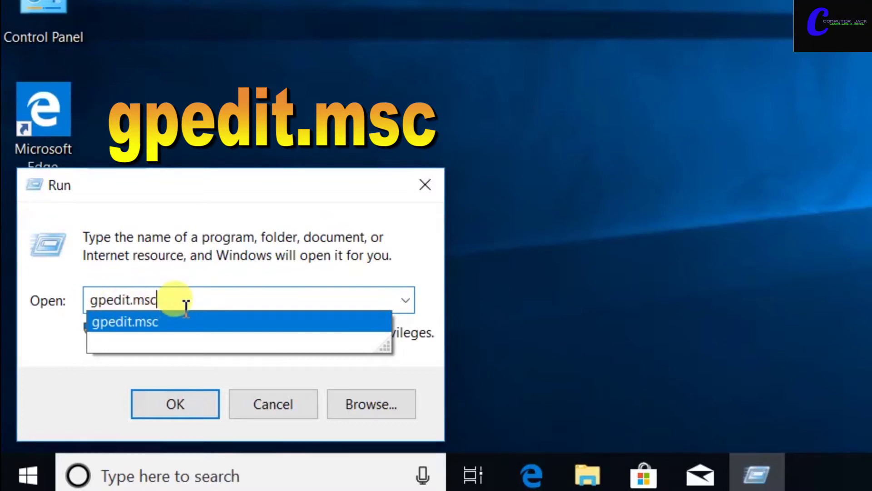
drag(175, 302, 33, 302)
click(187, 405)
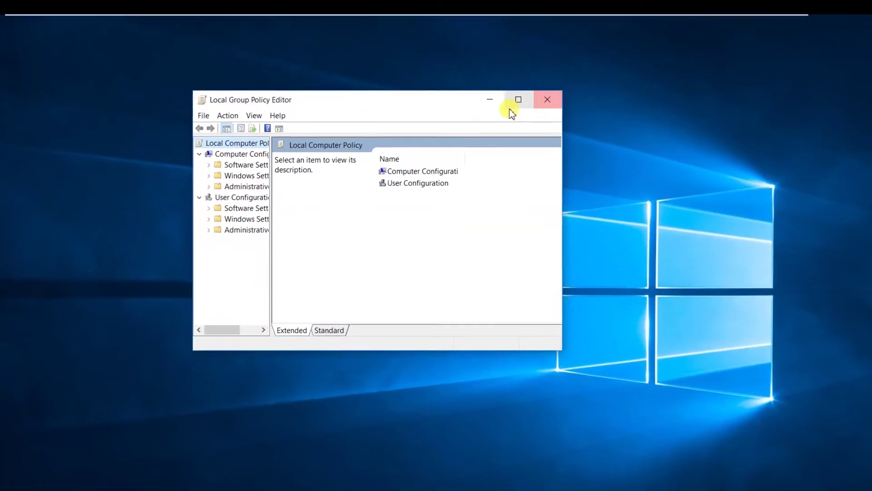
Step: Maximize the policy editor, widen its tree, and open User Rights Assignment under Computer Configuration > Windows Settings > Security Settings > Local Policies
click(517, 102)
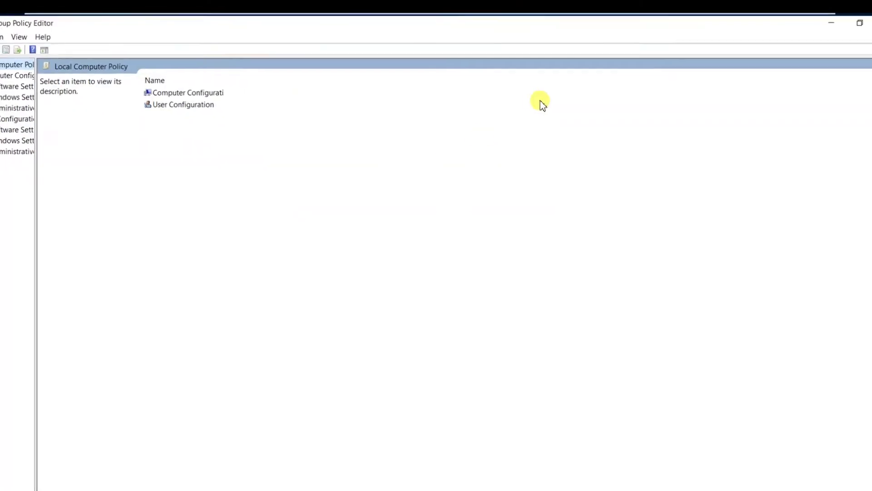
drag(82, 176, 163, 162)
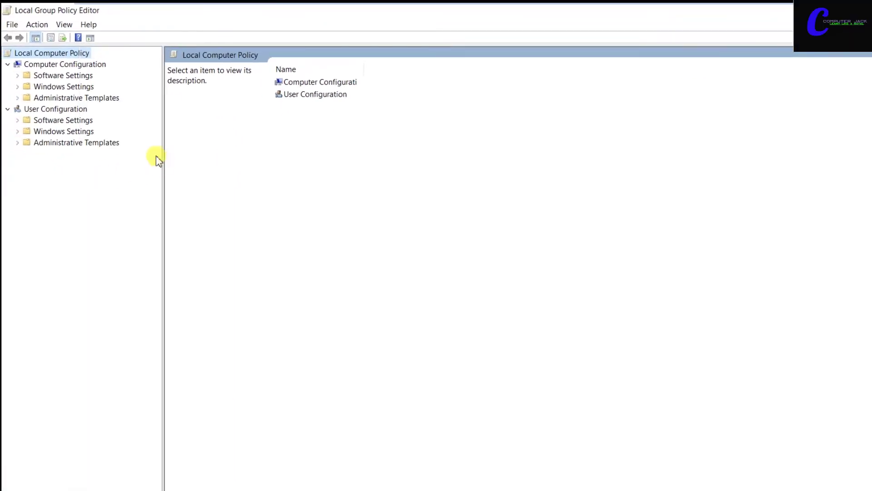
double_click(75, 87)
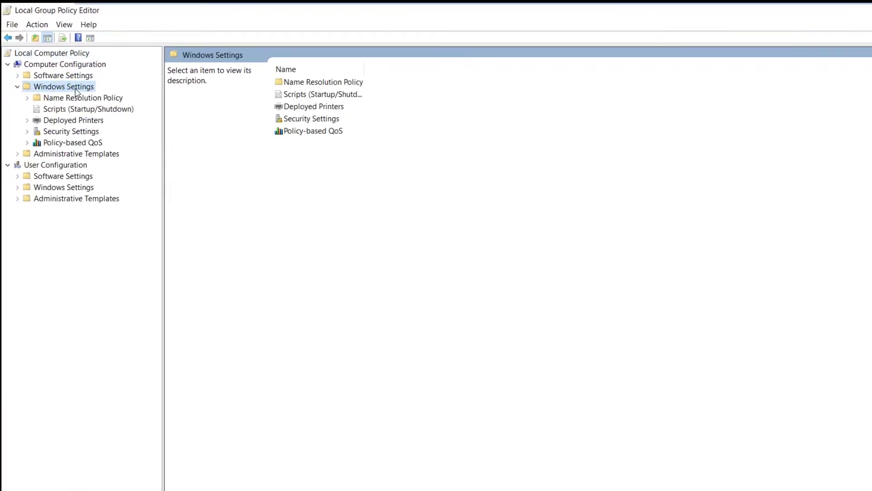
double_click(68, 131)
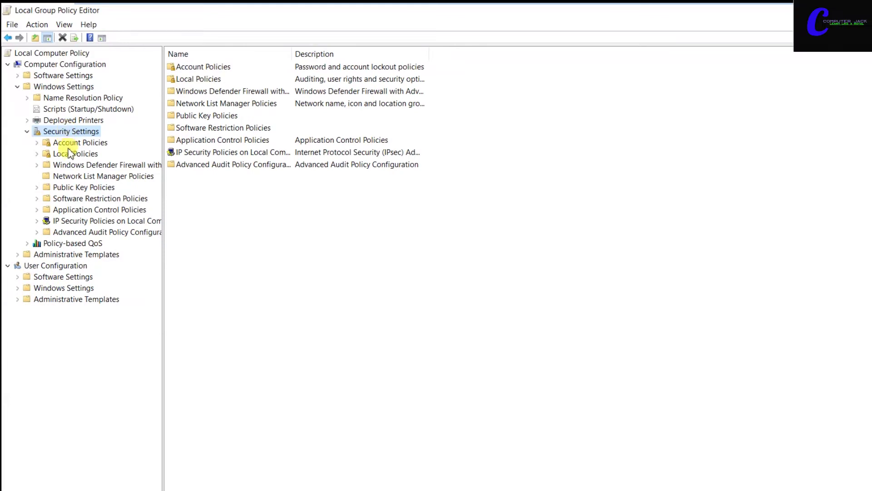
double_click(68, 155)
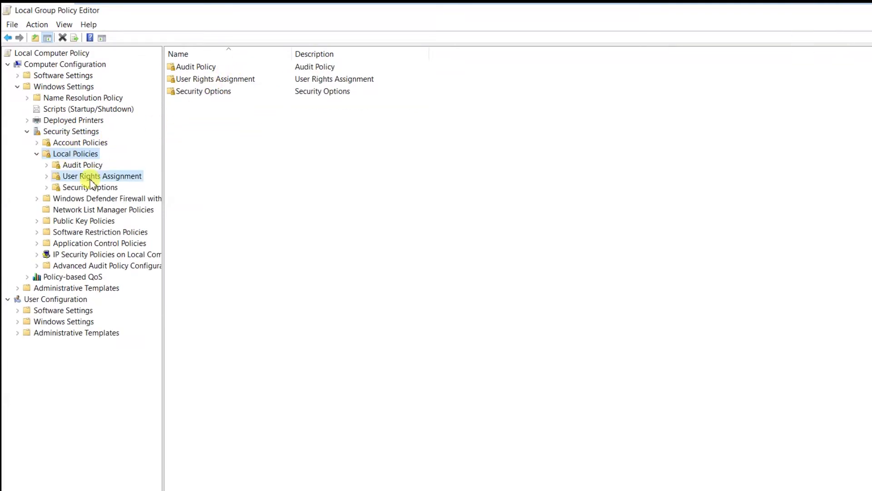
double_click(90, 180)
click(207, 225)
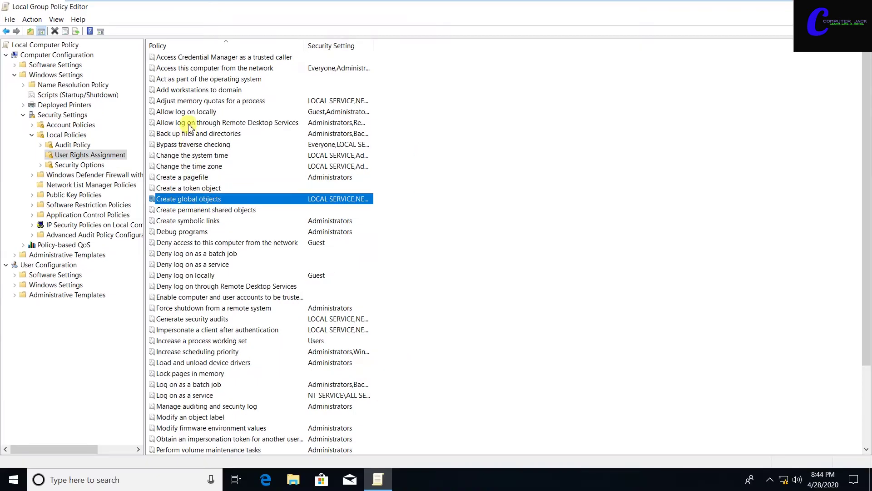
Step: Open the properties of the Allow log on locally policy and check its listed users and groups
click(190, 124)
double_click(190, 112)
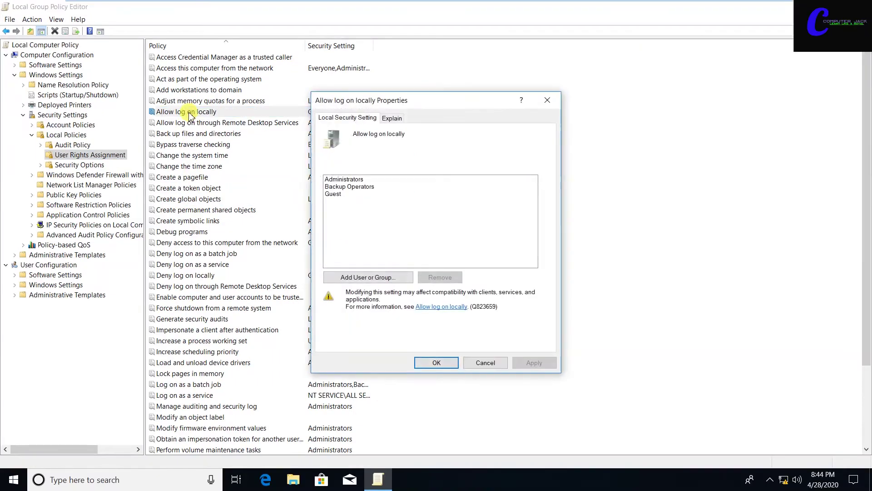
click(338, 191)
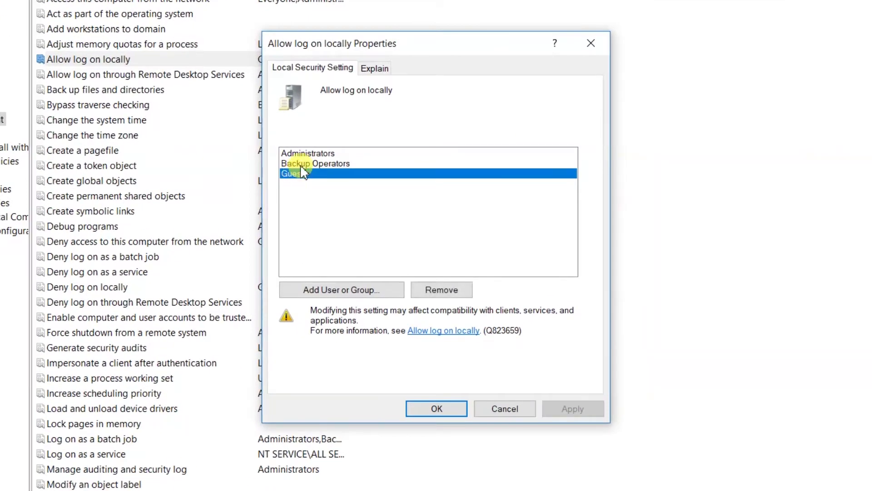
click(309, 163)
click(313, 153)
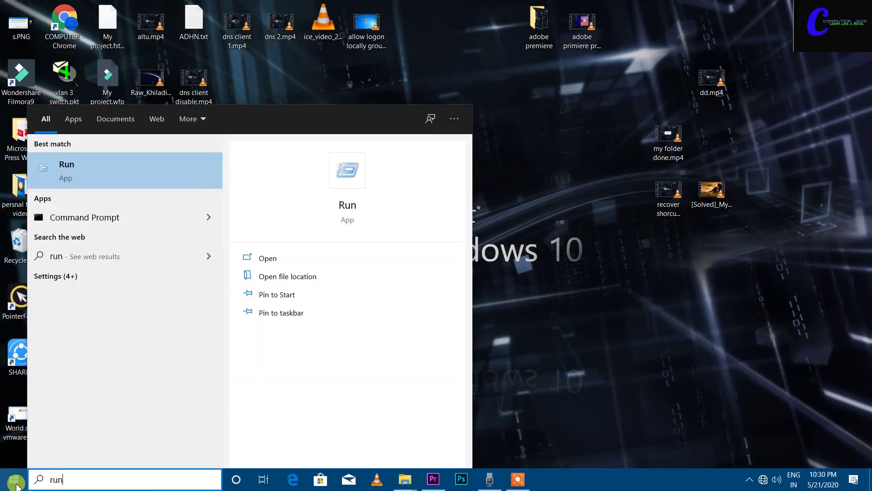
Step: On the host computer, open Local Users and Groups by running lusrmgr.msc from the Run dialog
click(81, 175)
text(lusrmgr)
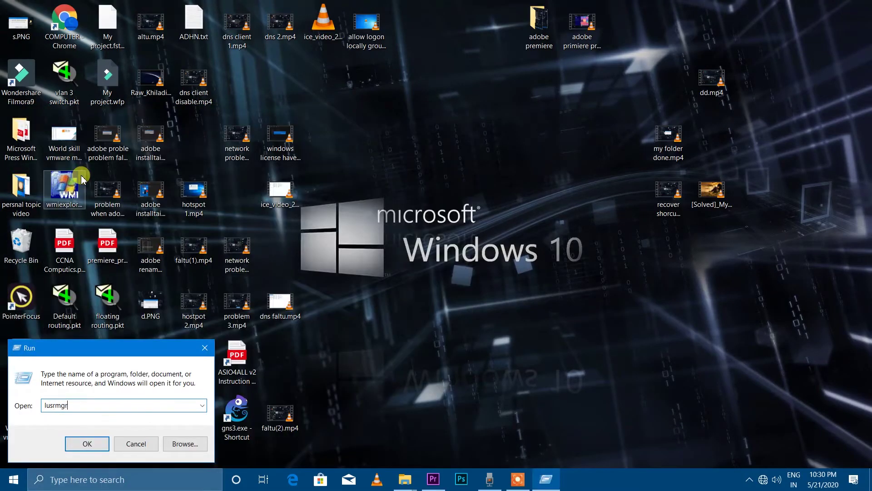
text(.msc)
key(Return)
Step: Check the non-administrator account's group membership in its user properties and close them without changes
click(137, 128)
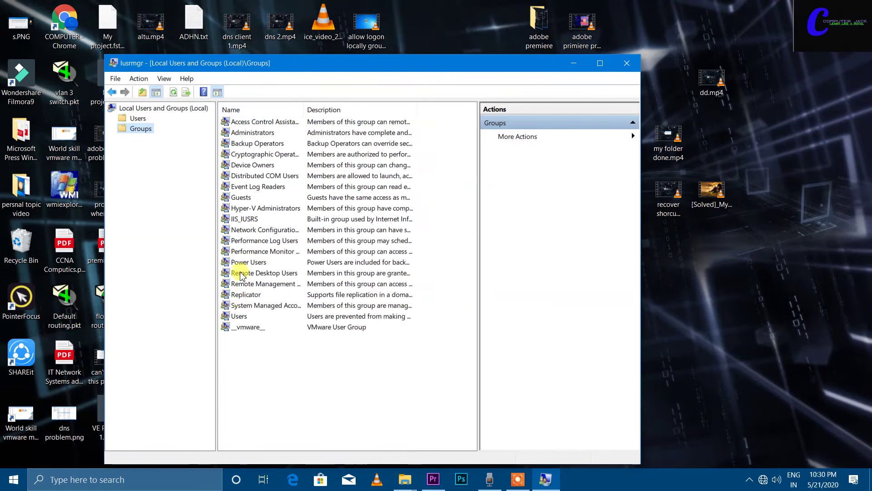
click(138, 119)
double_click(237, 175)
click(309, 157)
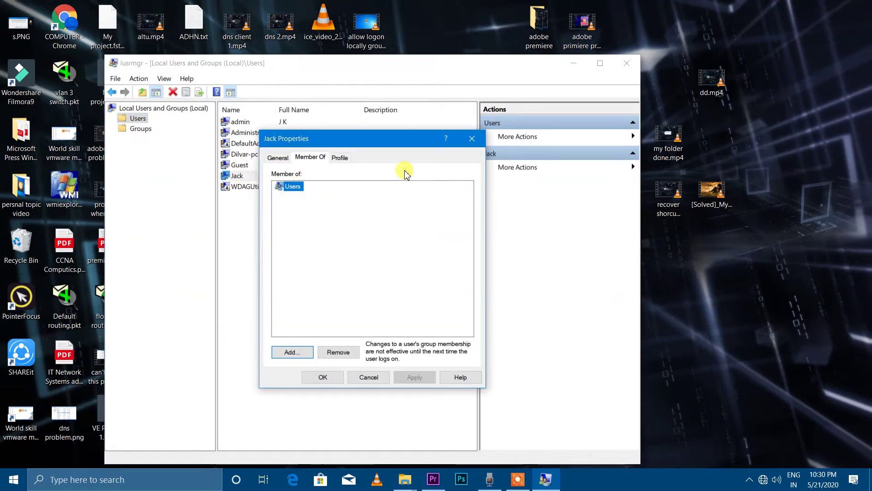
click(473, 139)
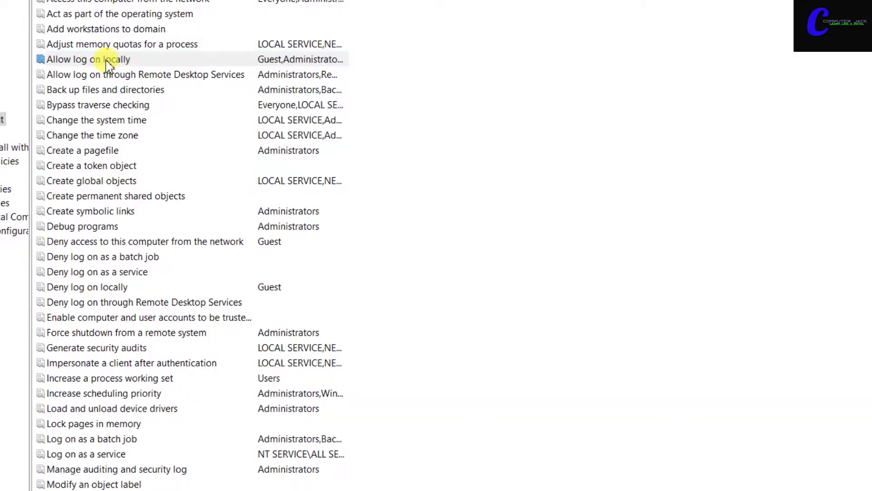
Step: Back in the virtual machine, reopen the Allow log on locally policy and review its Guest, Backup Operators and Administrators entries
double_click(89, 62)
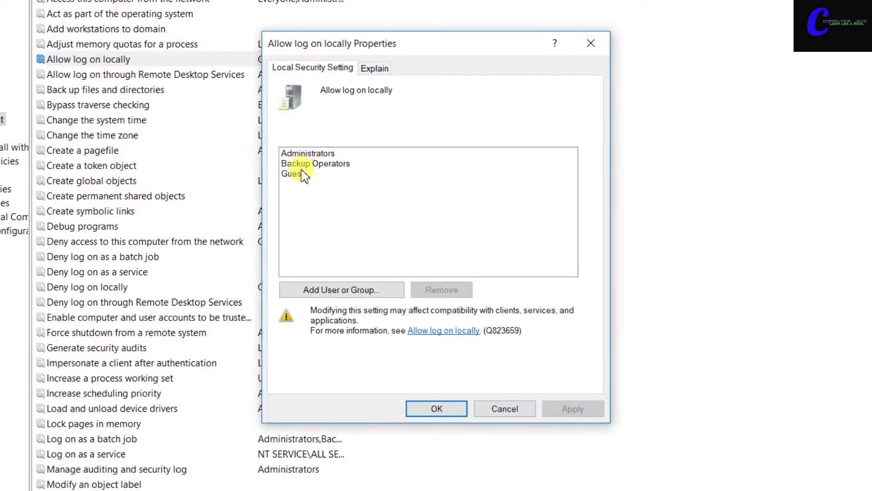
click(303, 173)
click(304, 164)
click(304, 153)
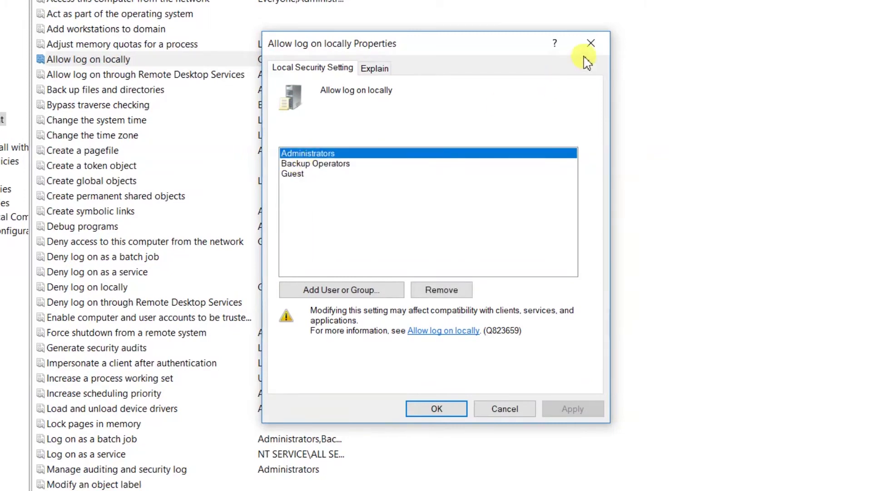
Step: Close the Allow log on locally properties and check which accounts are listed in the Deny log on locally policy
click(591, 43)
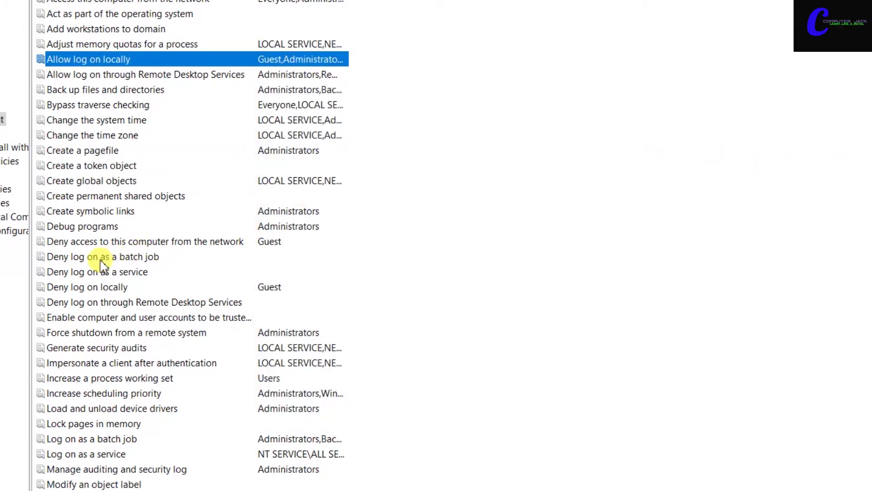
double_click(102, 288)
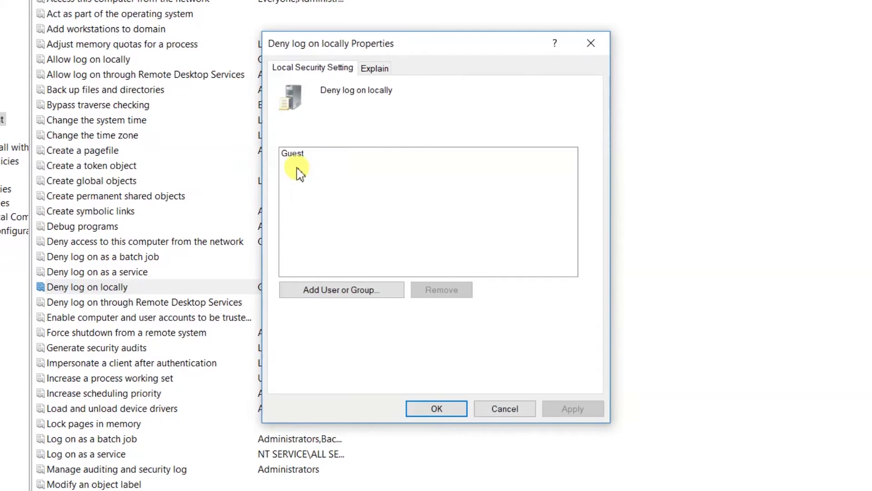
click(296, 153)
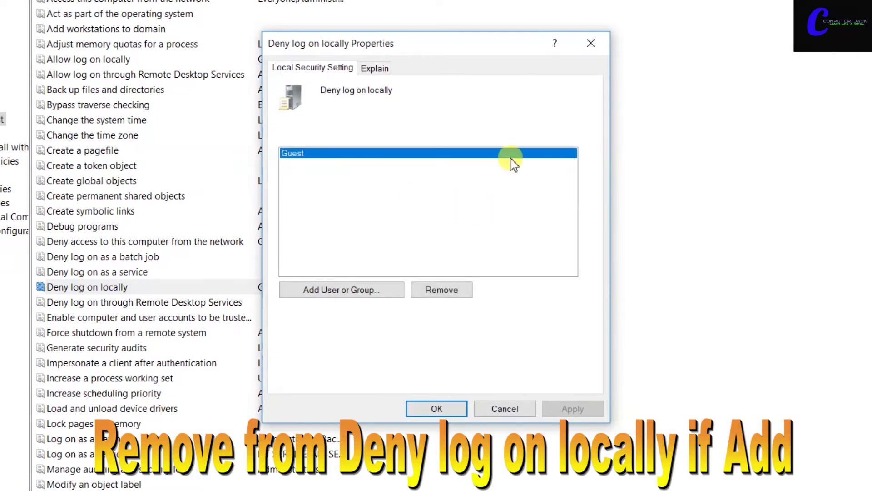
click(592, 44)
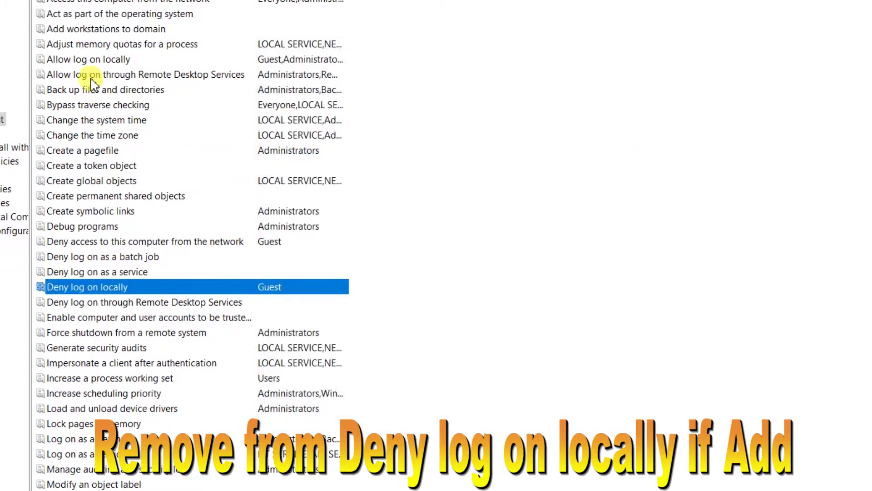
Step: Start adding an entry to the Allow log on locally policy, include Groups in the object types, and run the advanced account search
double_click(91, 61)
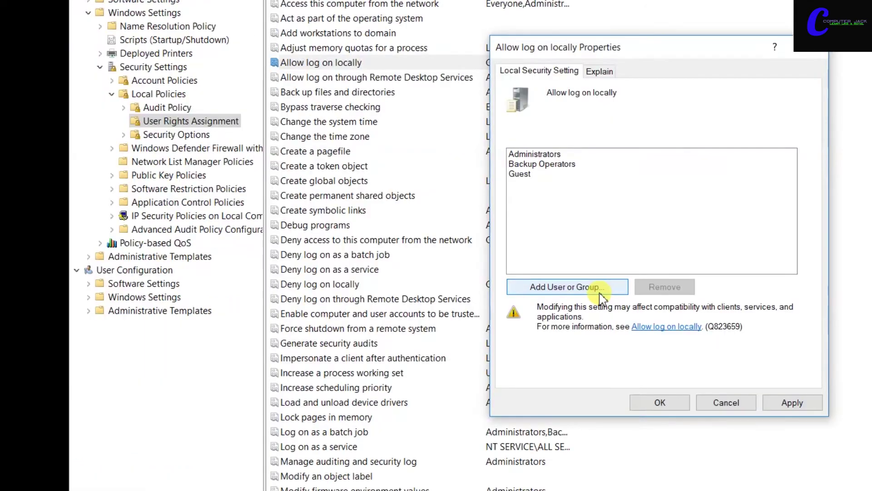
click(340, 293)
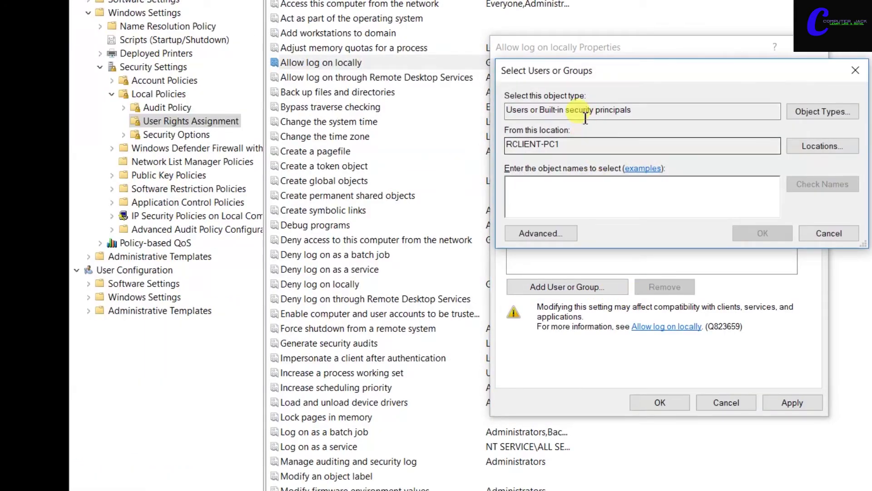
click(822, 111)
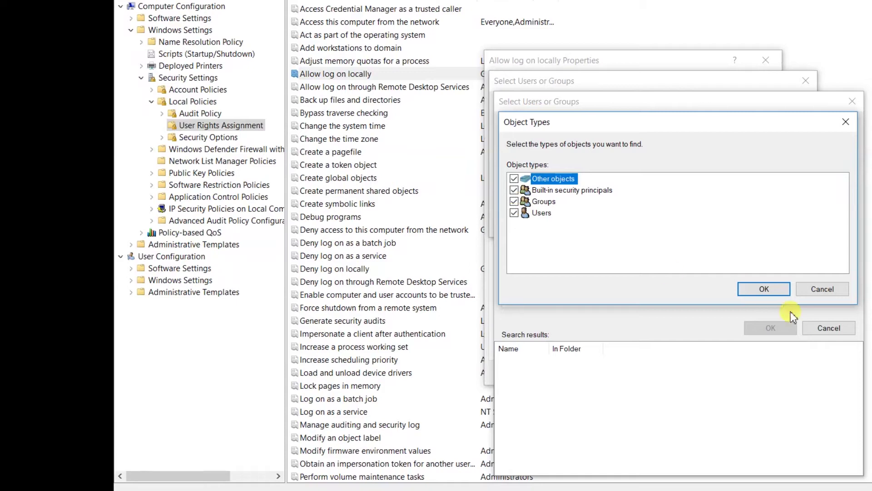
click(768, 291)
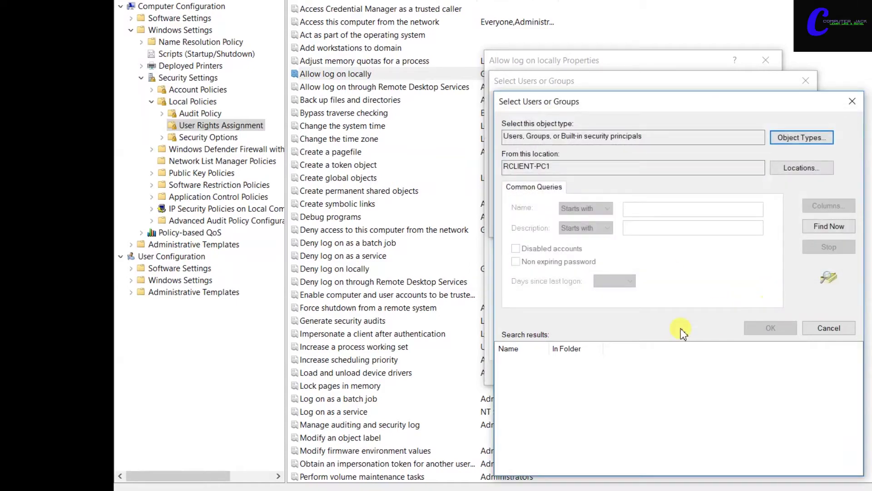
click(830, 226)
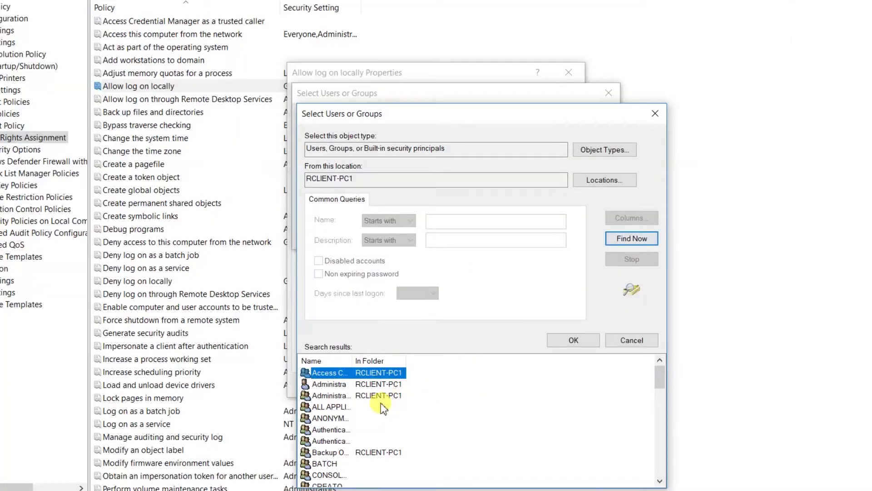
Step: Add the Users group from the search results to the Allow log on locally policy and apply the change
click(578, 395)
key(u)
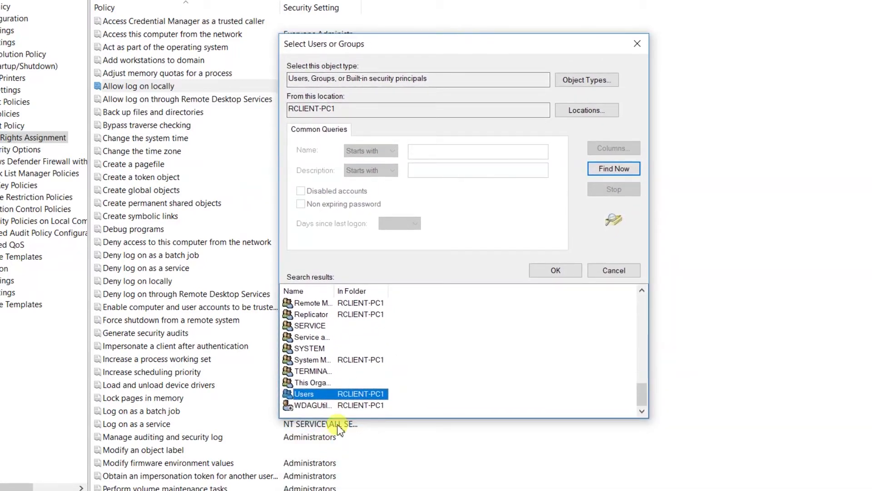
double_click(347, 393)
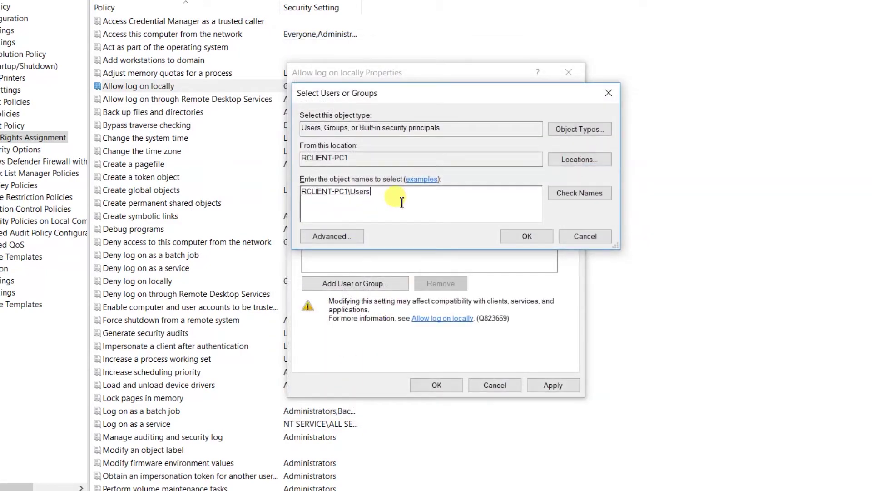
double_click(317, 192)
click(544, 237)
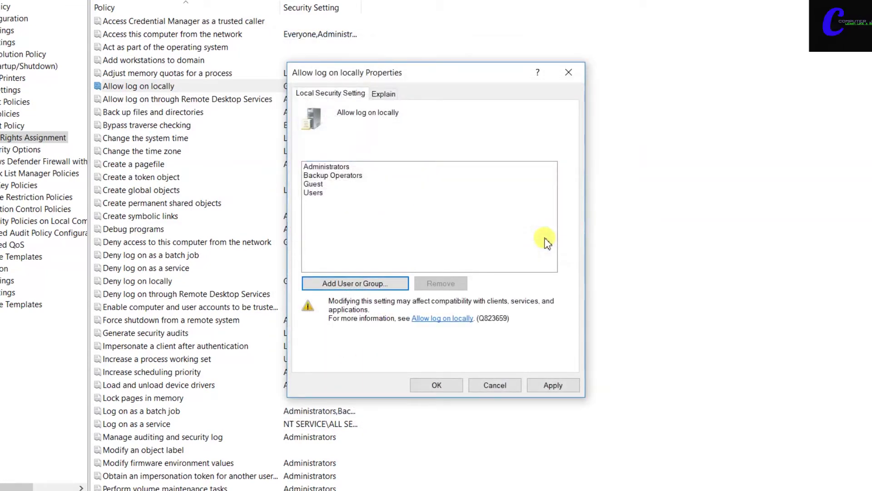
click(309, 194)
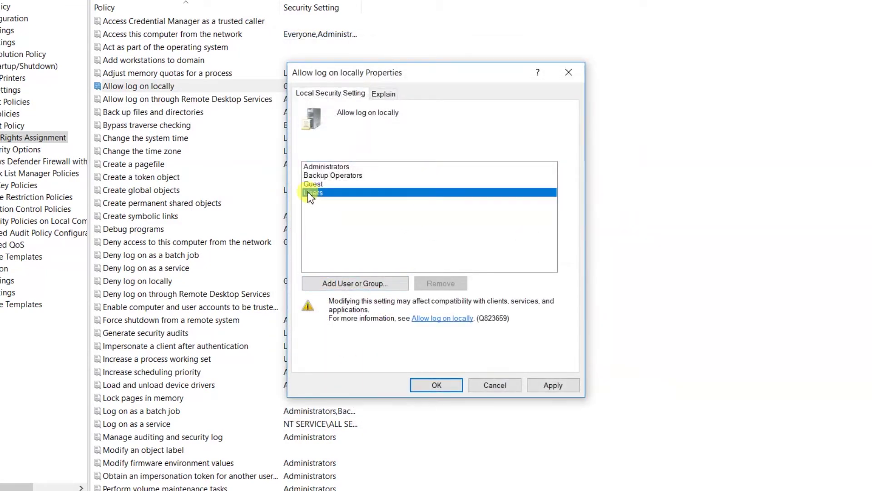
click(546, 385)
Step: Find the computer's local non-administrator user account with the advanced search and add it to the Allow log on locally policy
click(376, 285)
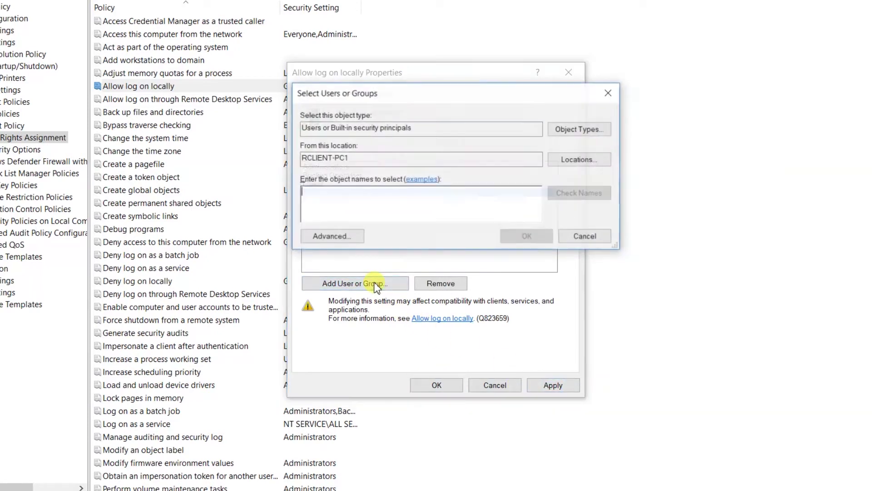
click(331, 237)
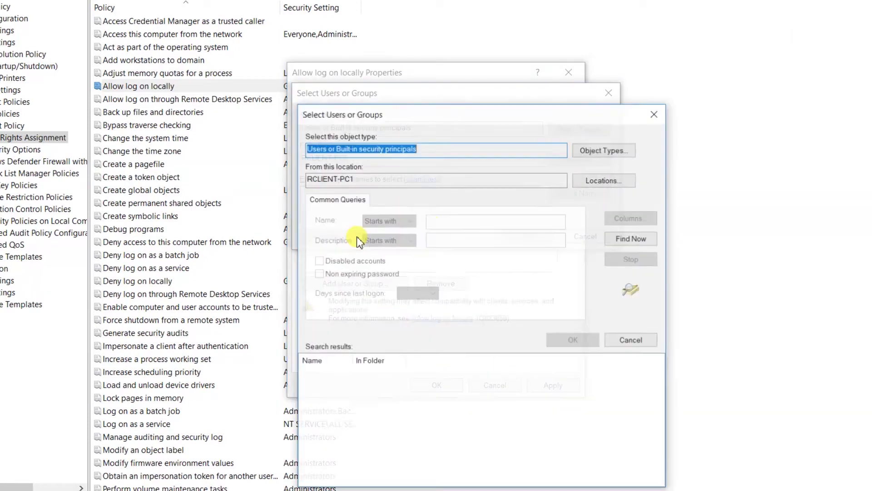
click(635, 240)
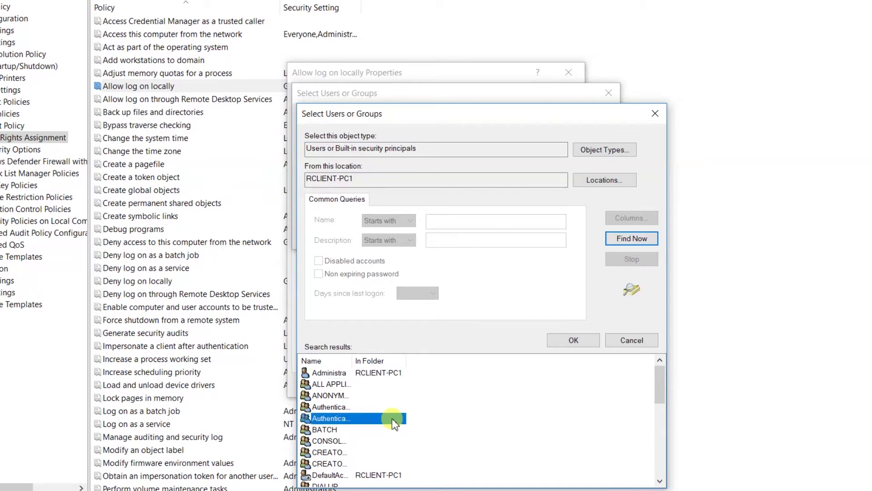
drag(492, 122, 489, 65)
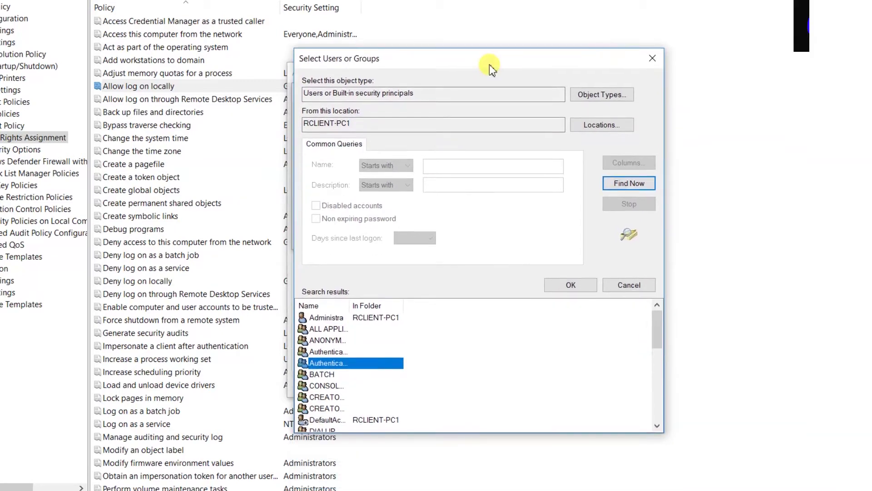
click(370, 395)
key(j)
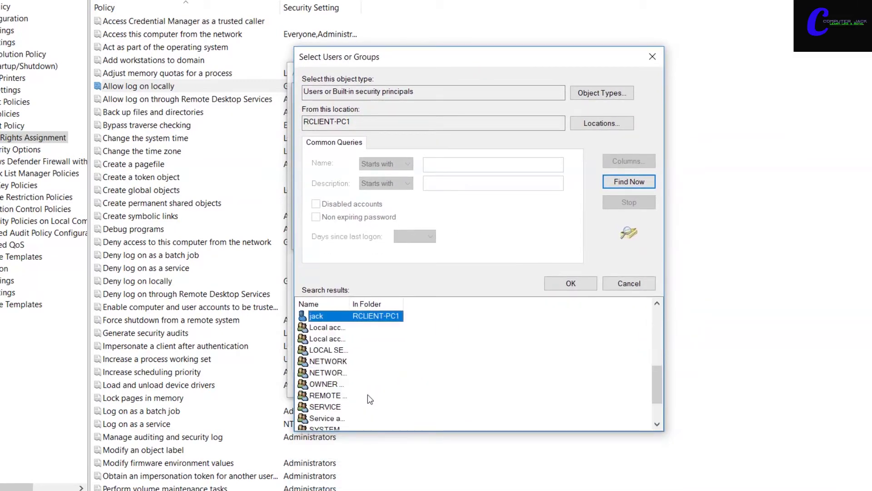
click(573, 286)
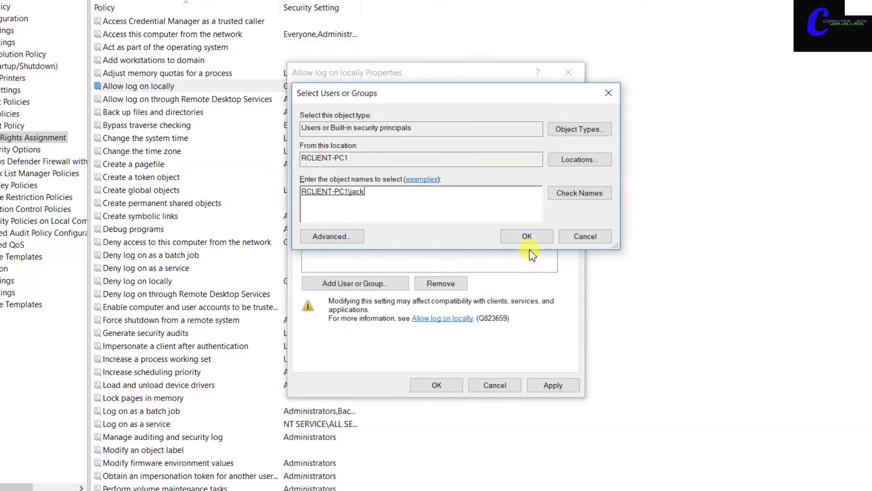
click(527, 236)
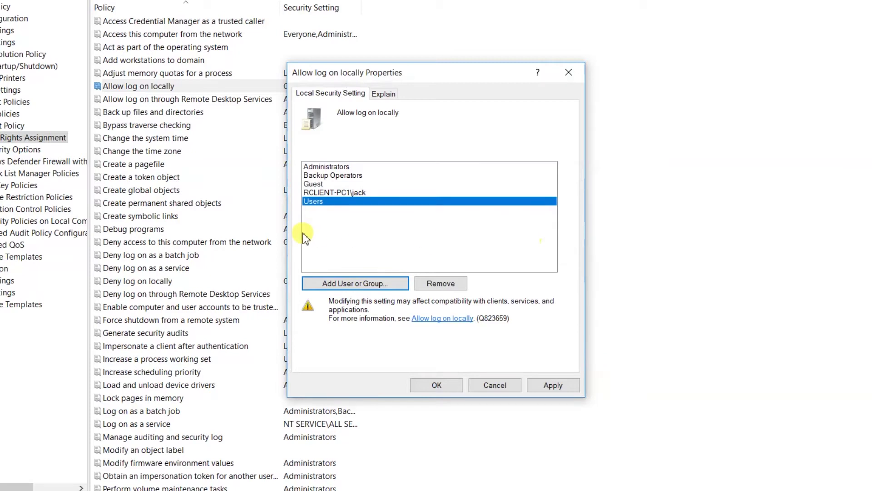
Step: Check the newly added user entry, apply the Allow log on locally changes and close the policy's properties
click(336, 193)
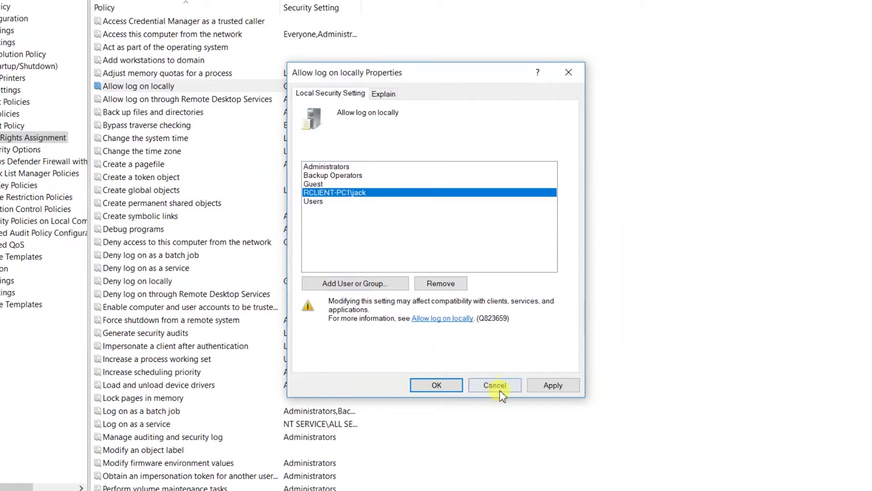
click(554, 385)
click(434, 386)
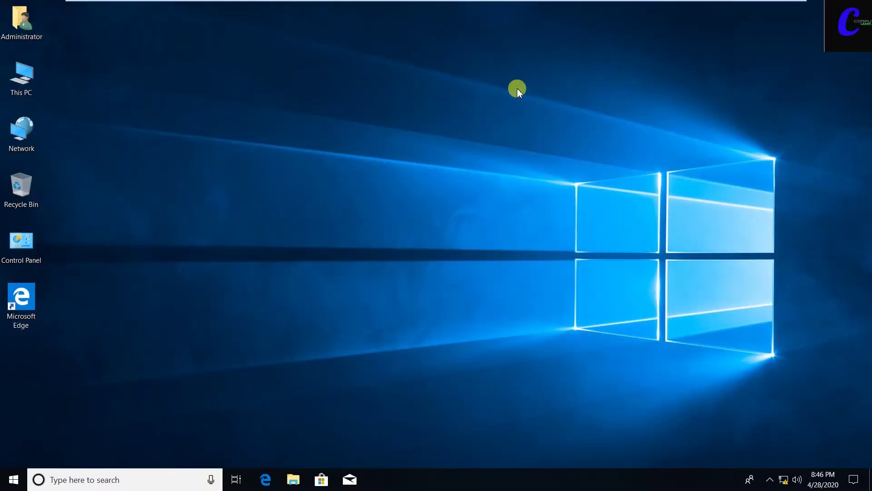
right_click(516, 88)
right_click(547, 122)
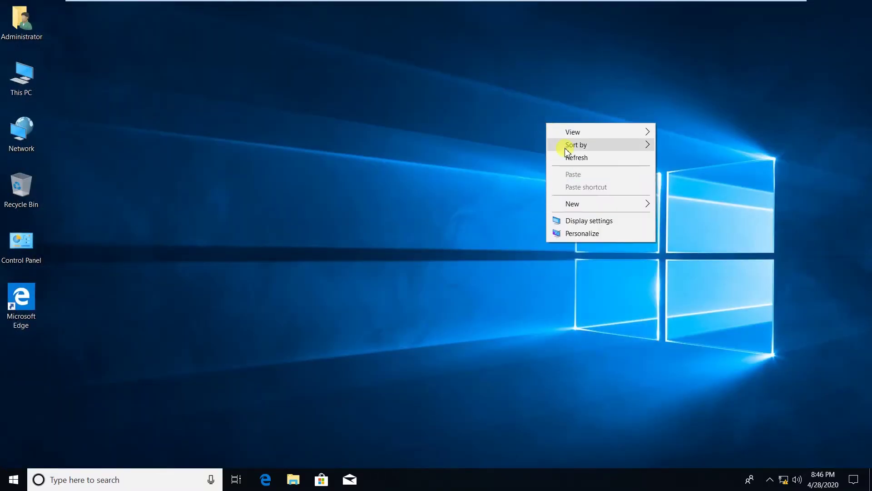
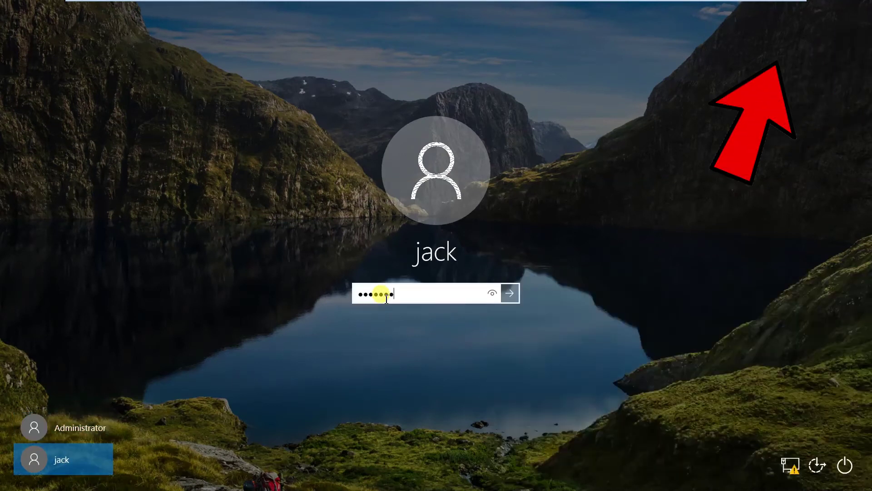
Step: Refresh the Windows 10 desktop and check which account is signed in
right_click(553, 86)
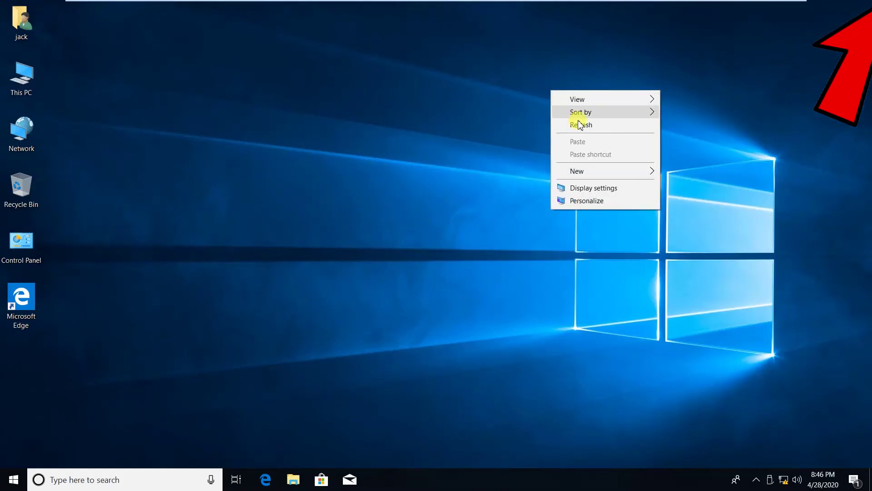
click(583, 124)
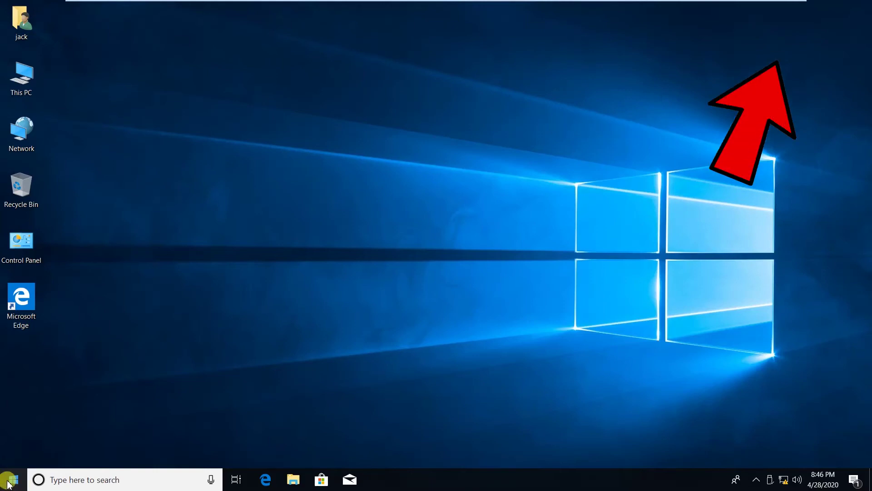
click(10, 480)
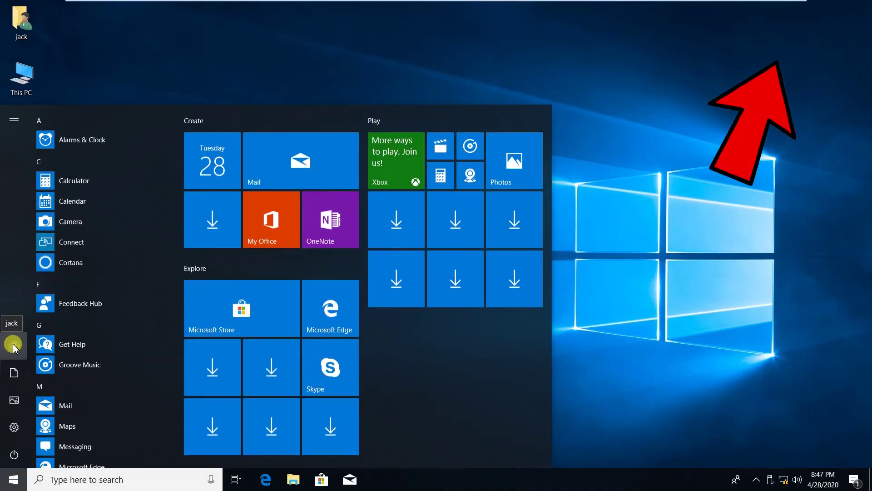
click(468, 110)
Step: Switch to the W7x32-1 virtual machine and sign in to the Administrator account with its password
mouse_move(387, 1)
click(751, 13)
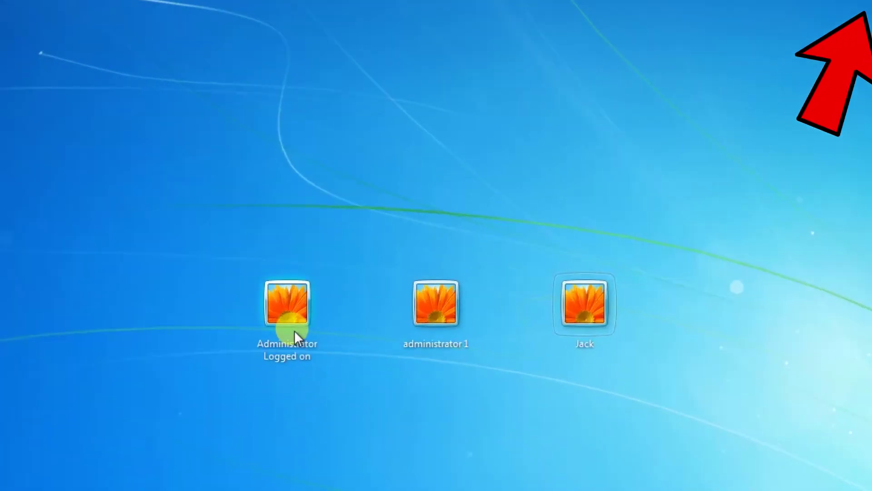
click(358, 293)
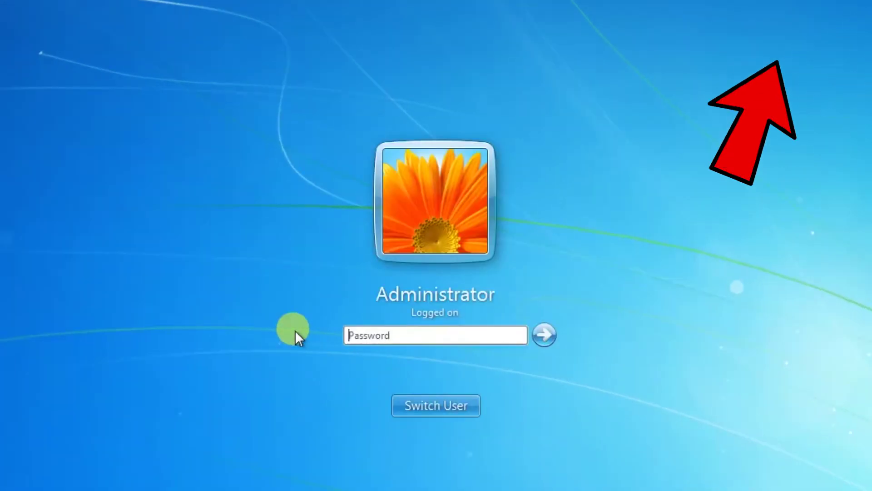
text(••••)
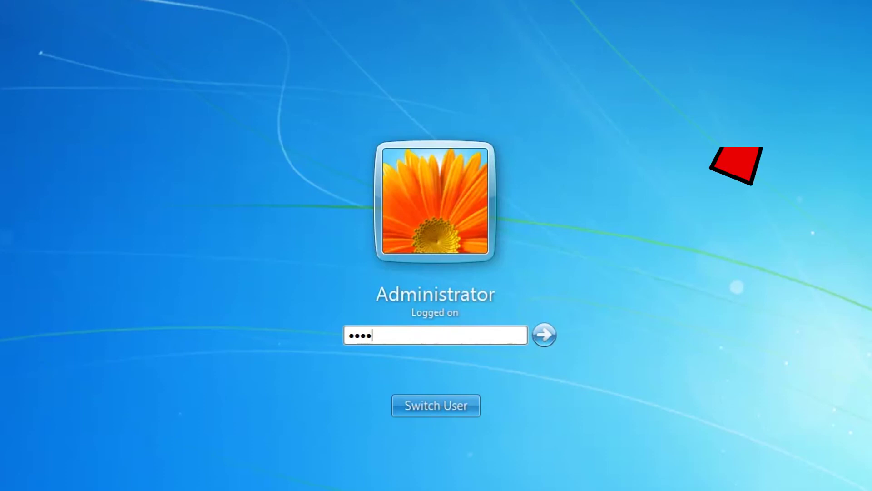
key(Return)
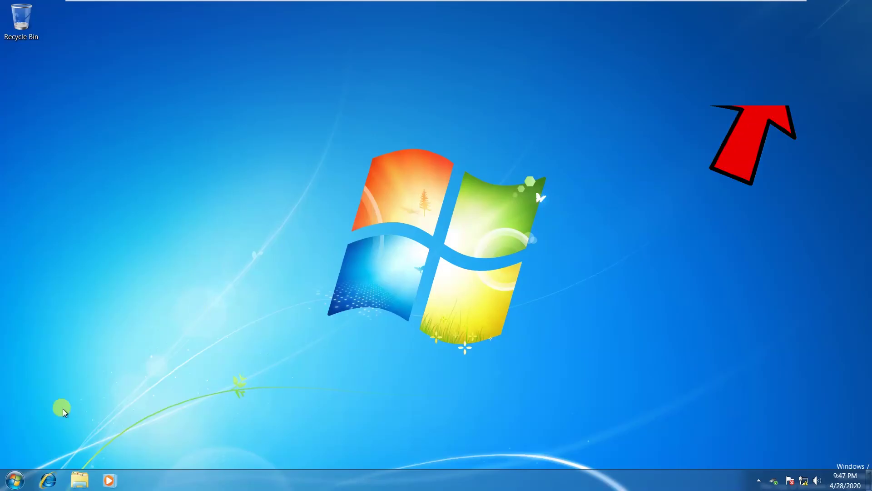
Step: Bring up the Run dialog and launch the Local Group Policy Editor with gpedit.msc
click(17, 483)
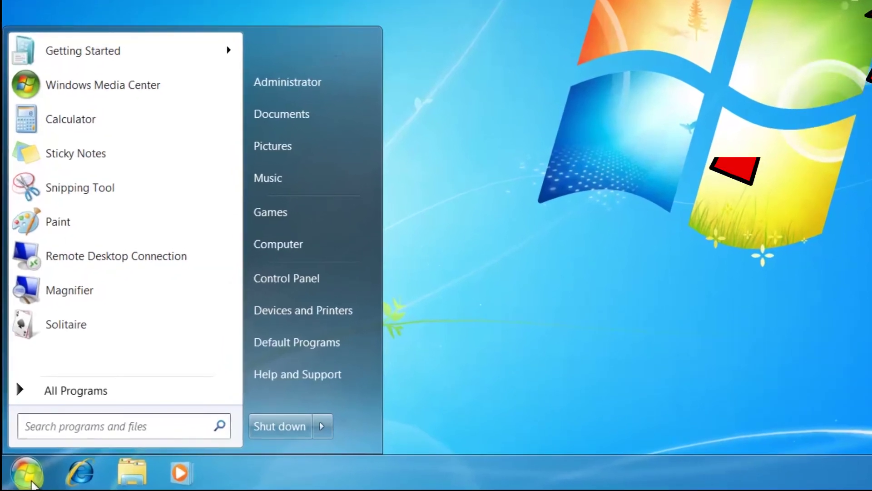
text(run)
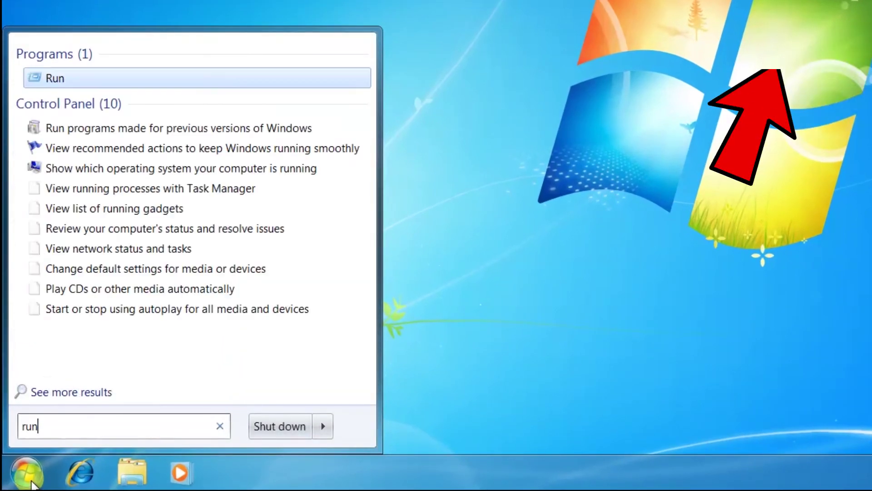
key(super+r)
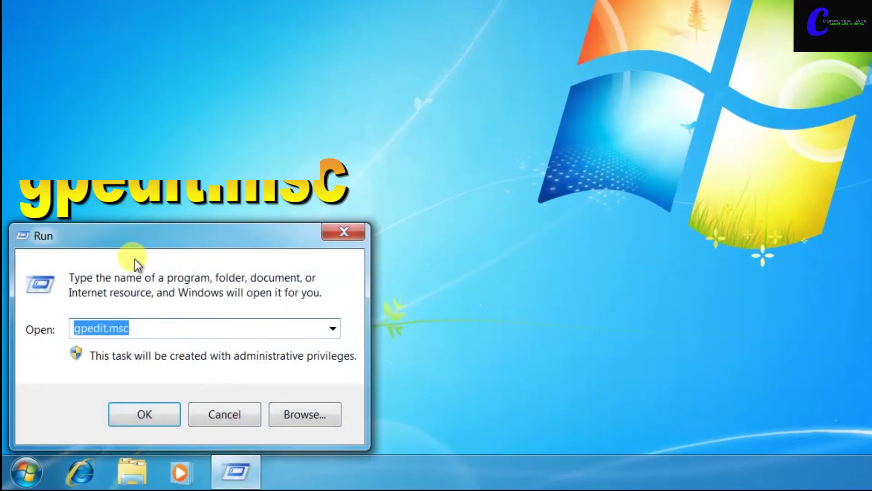
click(167, 327)
drag(166, 327, 35, 327)
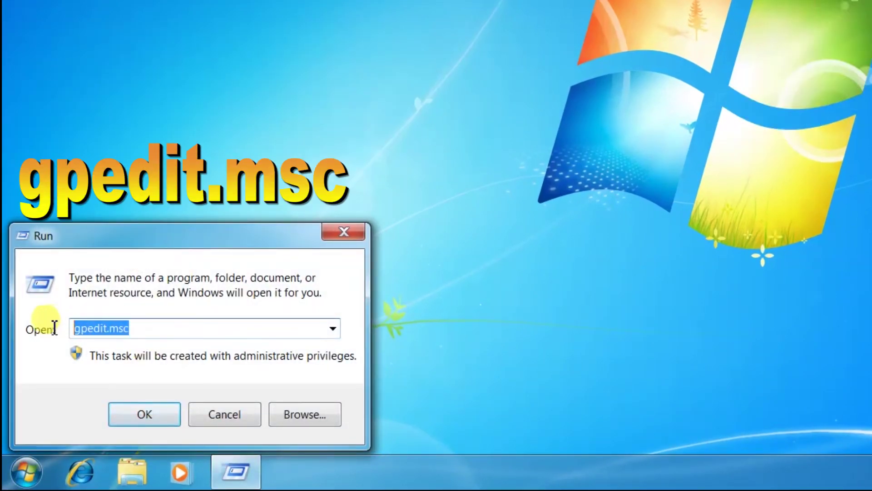
click(130, 408)
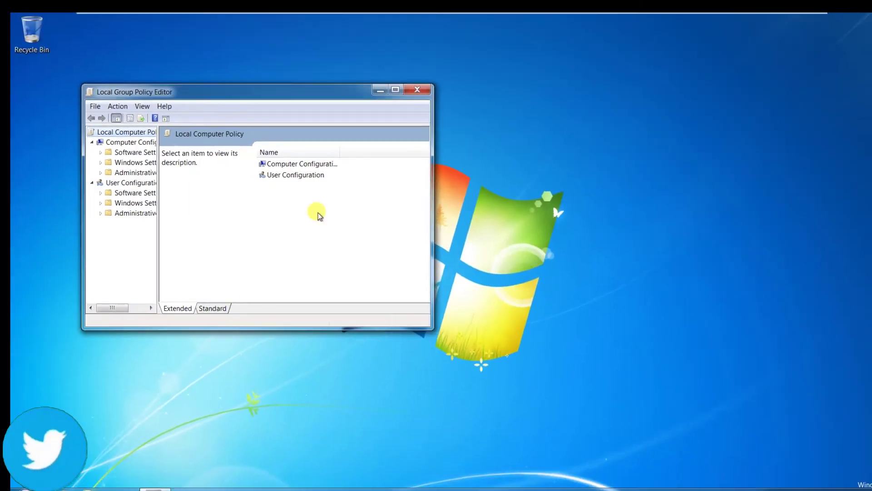
Step: Maximize the policy editor, widen its tree, and open User Rights Assignment under Computer Configuration > Windows Settings > Security Settings > Local Policies
click(394, 86)
drag(73, 230, 152, 213)
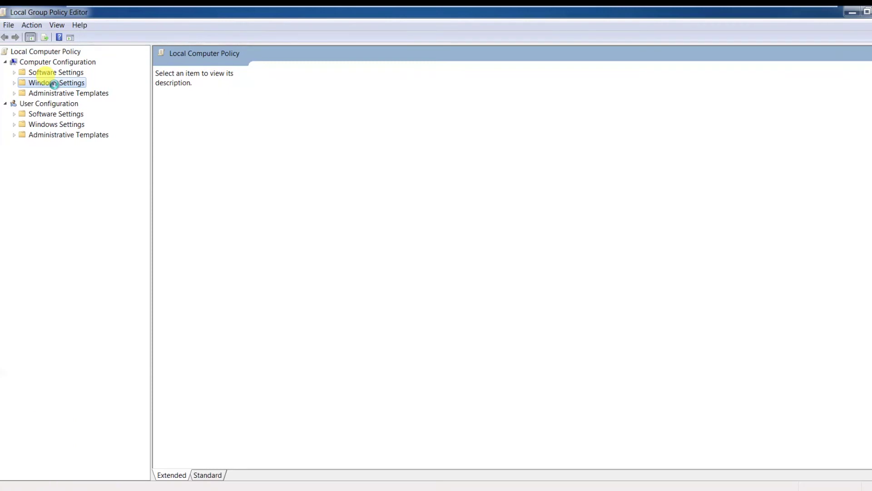
double_click(53, 83)
double_click(57, 124)
double_click(59, 144)
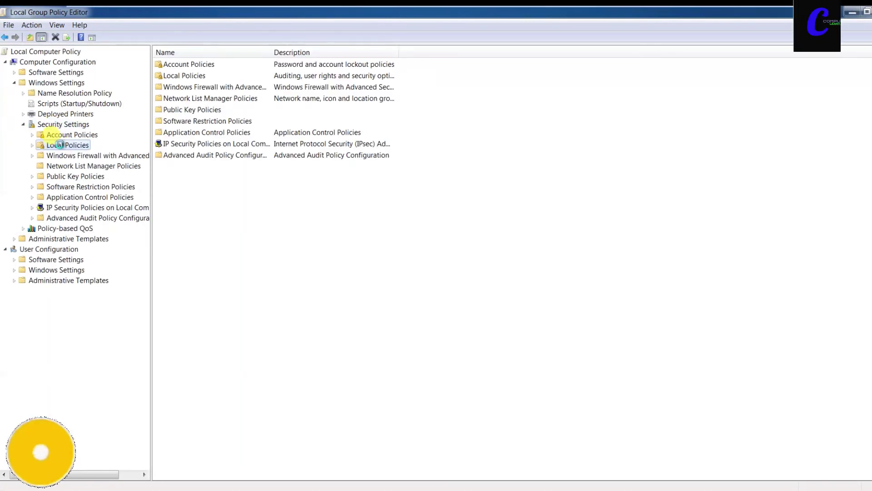
click(69, 168)
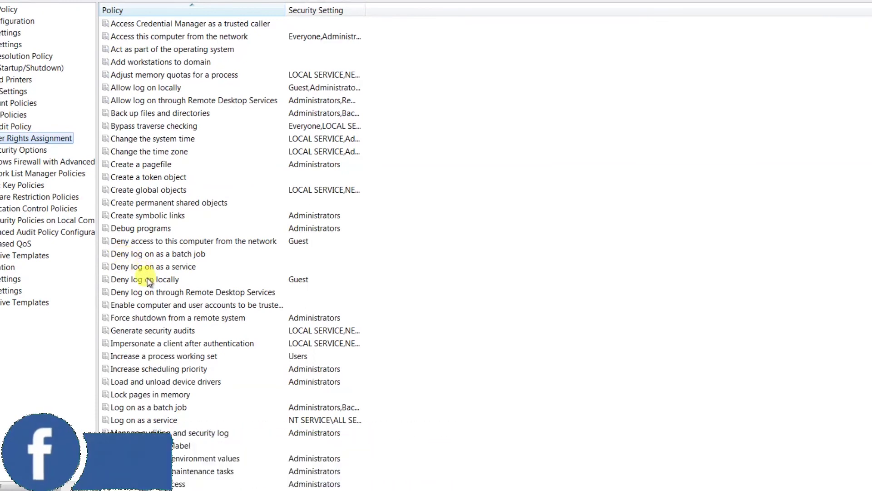
Step: Check the entries in Deny log on locally, close it, and open the Allow log on locally properties
double_click(144, 279)
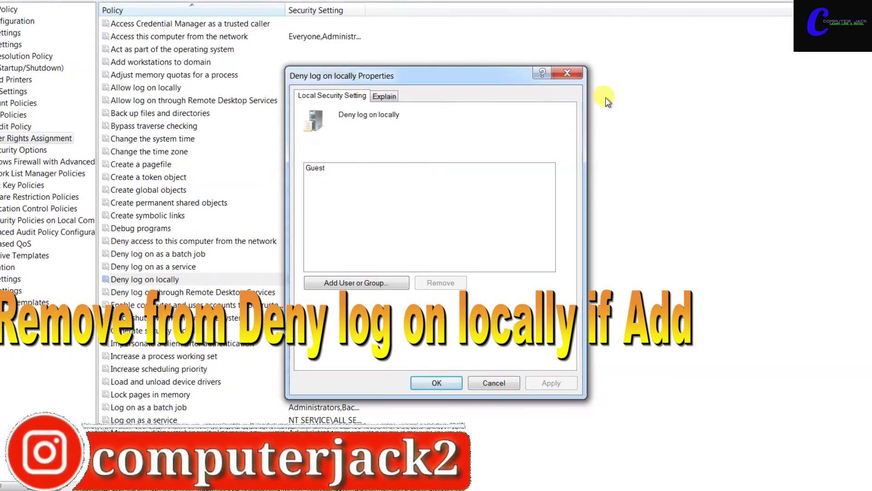
click(567, 72)
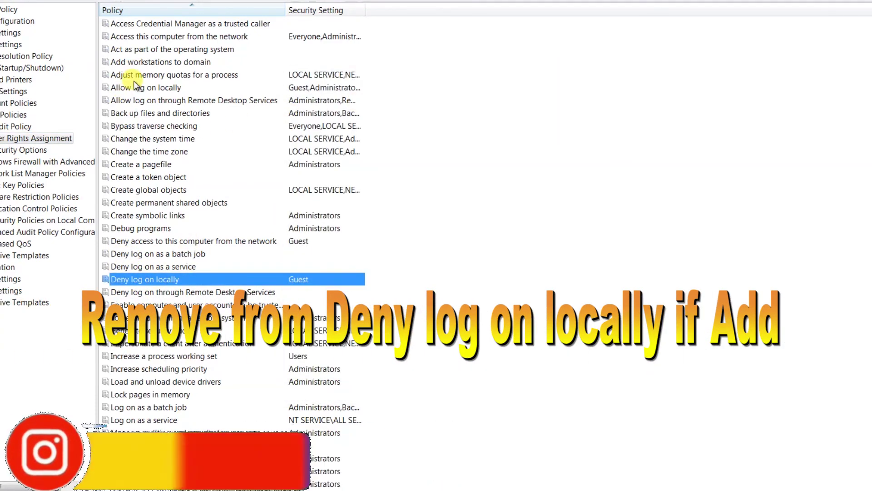
double_click(150, 87)
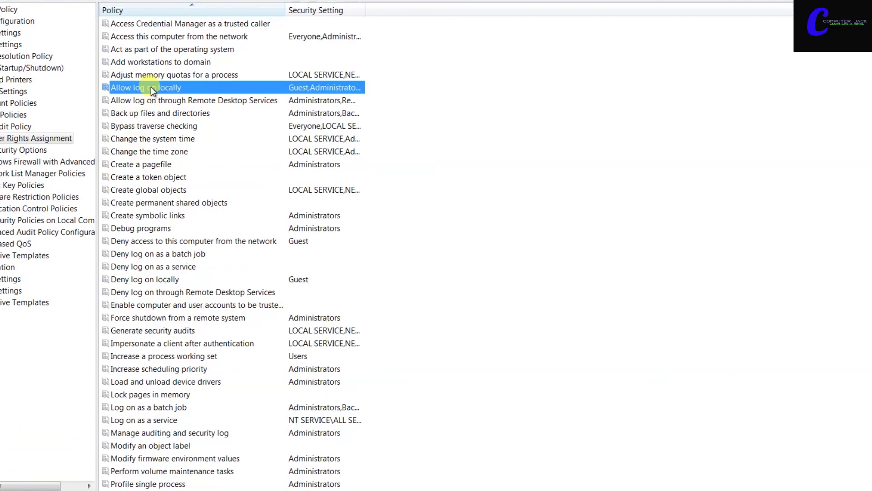
click(328, 185)
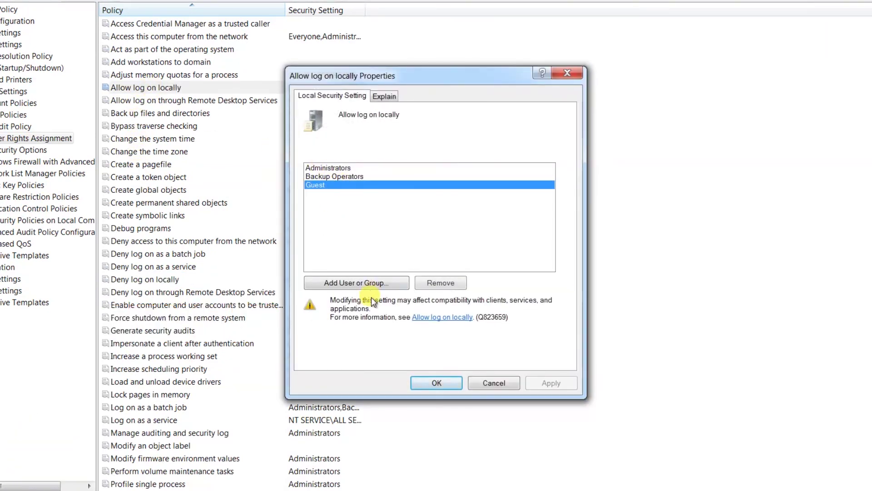
Step: Start adding a user or group to Allow log on locally, run the advanced search, and include Groups in the object types
click(380, 282)
click(348, 236)
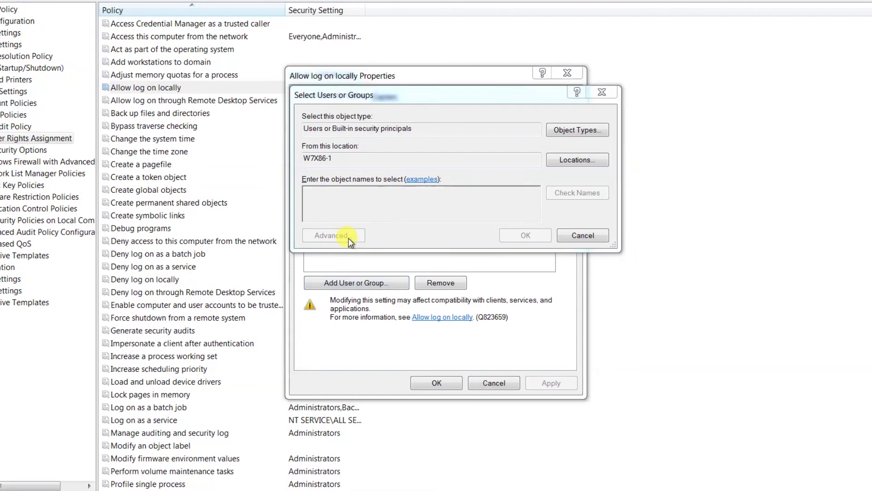
click(629, 236)
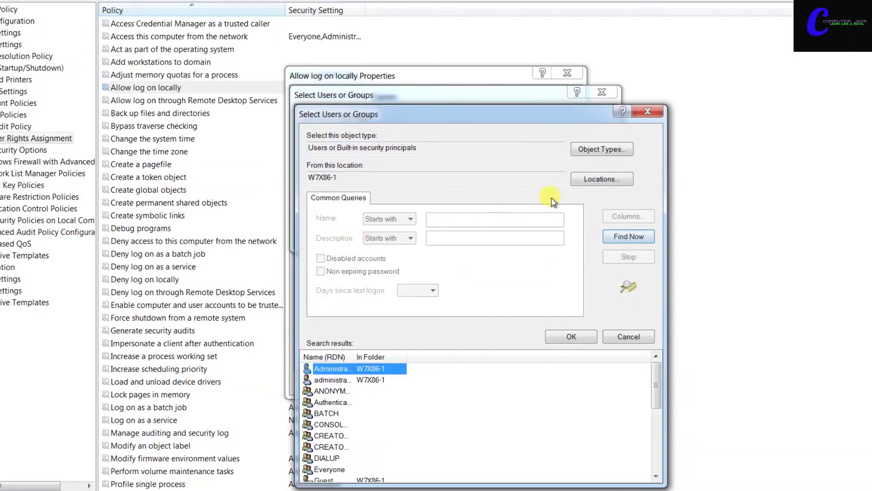
click(607, 151)
click(319, 200)
click(552, 299)
Step: Look through the advanced search results for the Users group
click(353, 423)
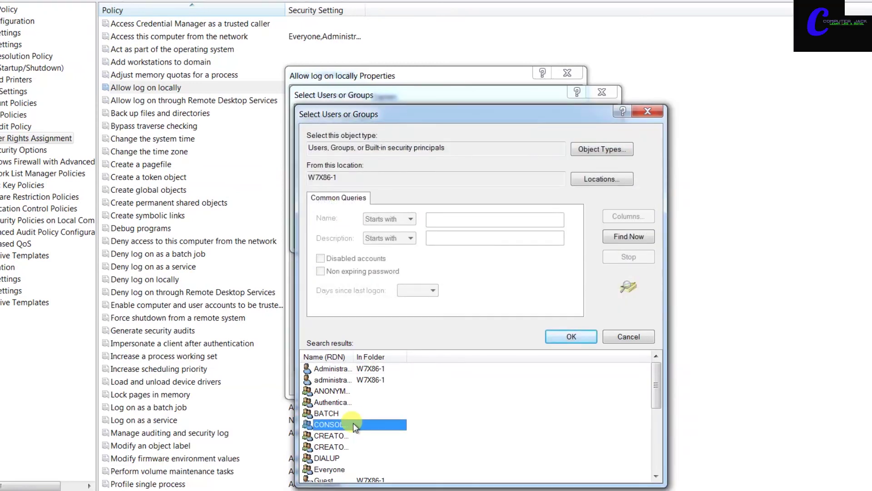
click(378, 393)
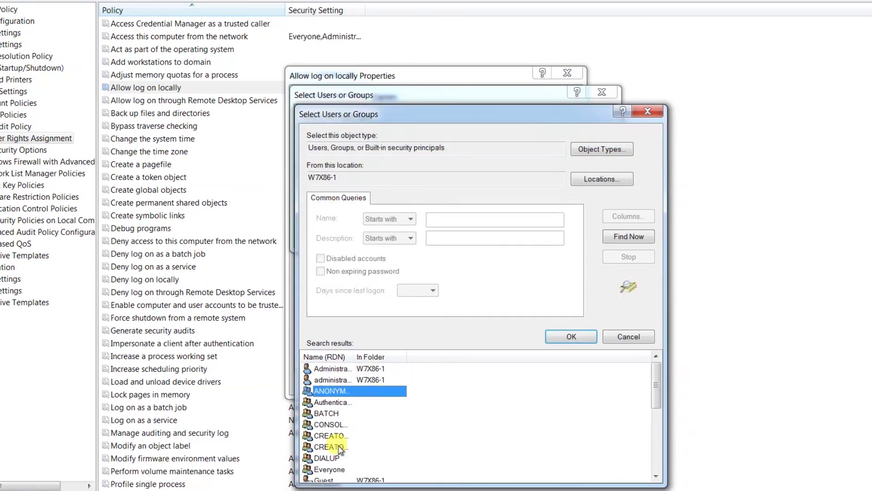
click(337, 447)
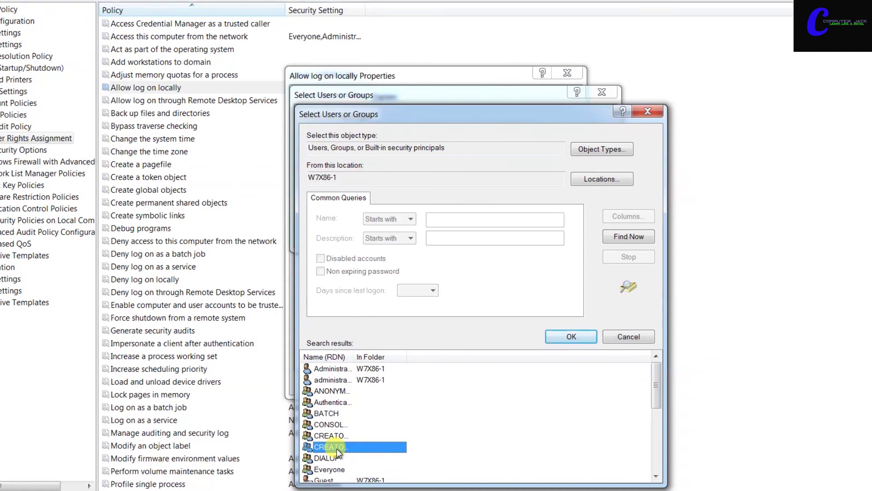